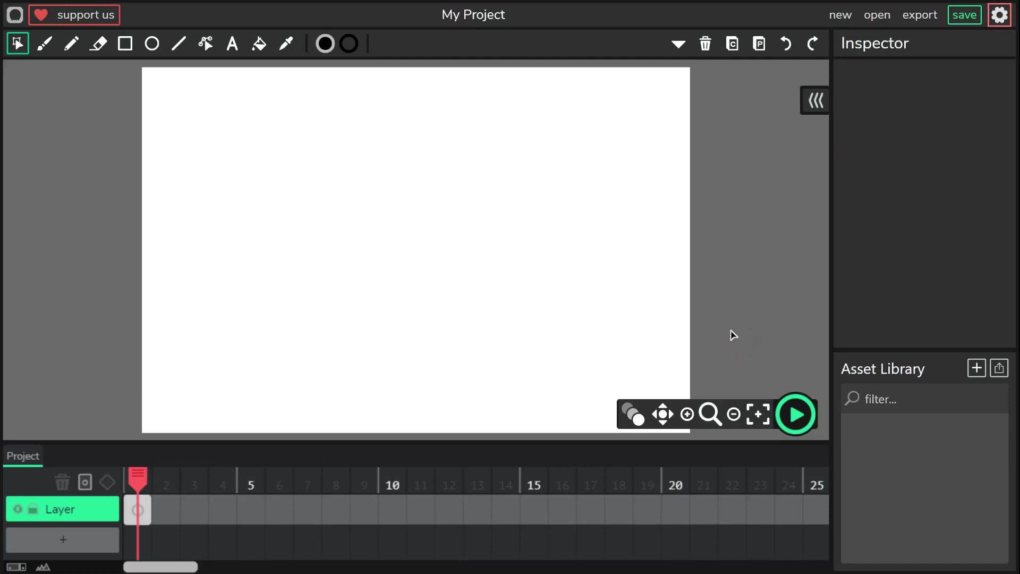
Step: Set the project's background color to black and apply the settings
{"action": "left_click", "coordinate": [997, 16]}
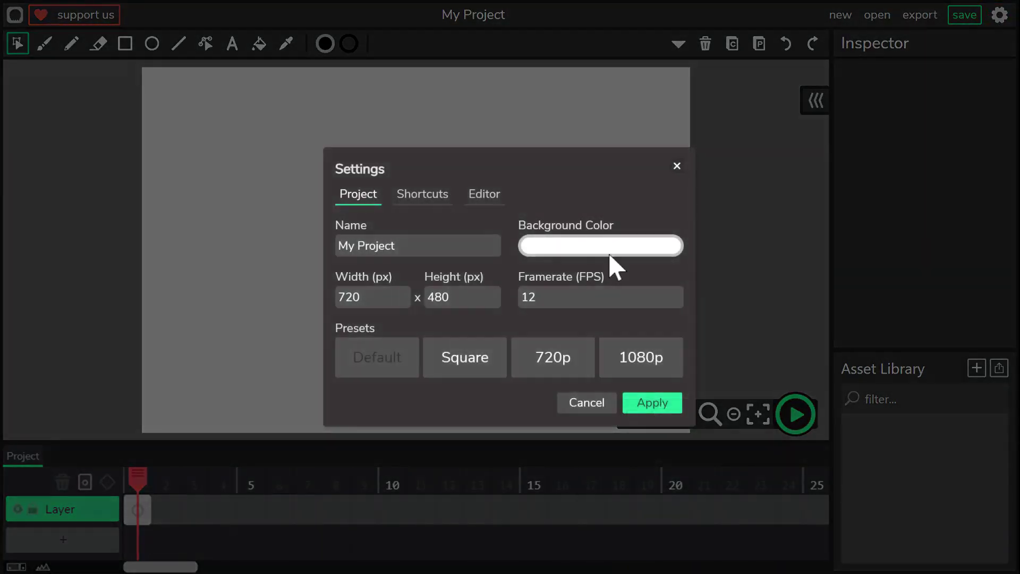
{"action": "left_click", "coordinate": [607, 254]}
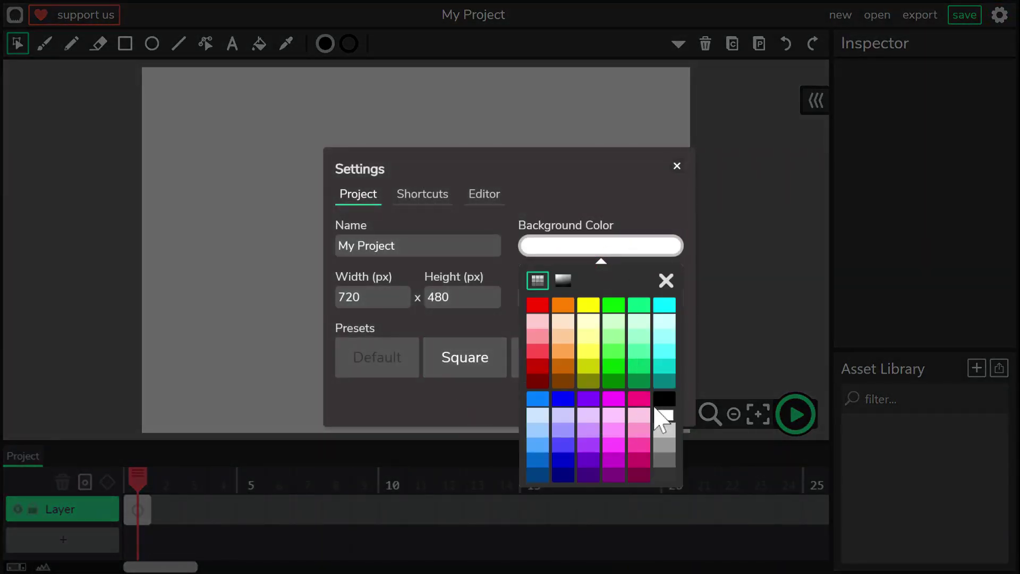
{"action": "left_click", "coordinate": [664, 399]}
{"action": "left_click", "coordinate": [427, 408]}
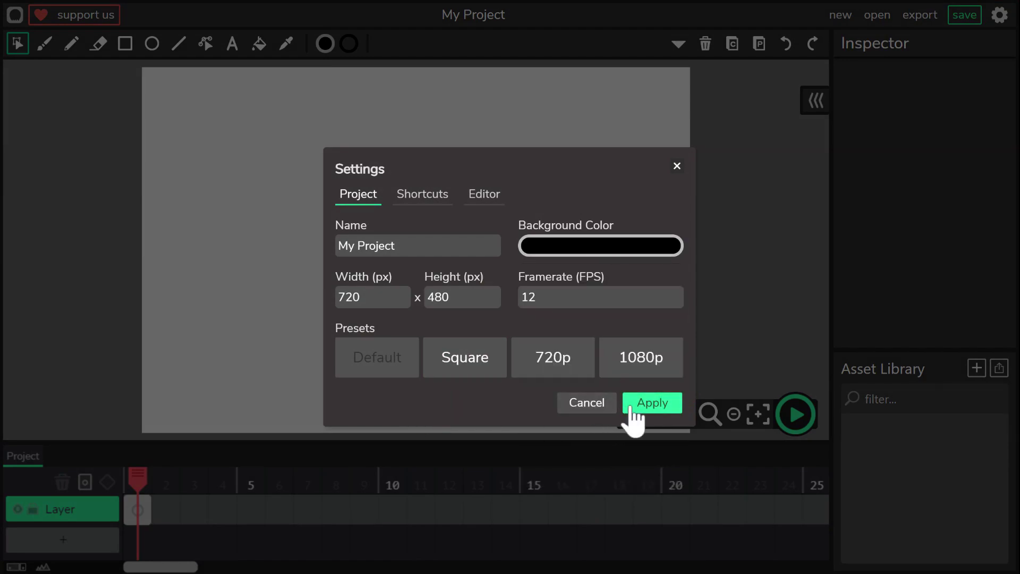
{"action": "left_click", "coordinate": [632, 406]}
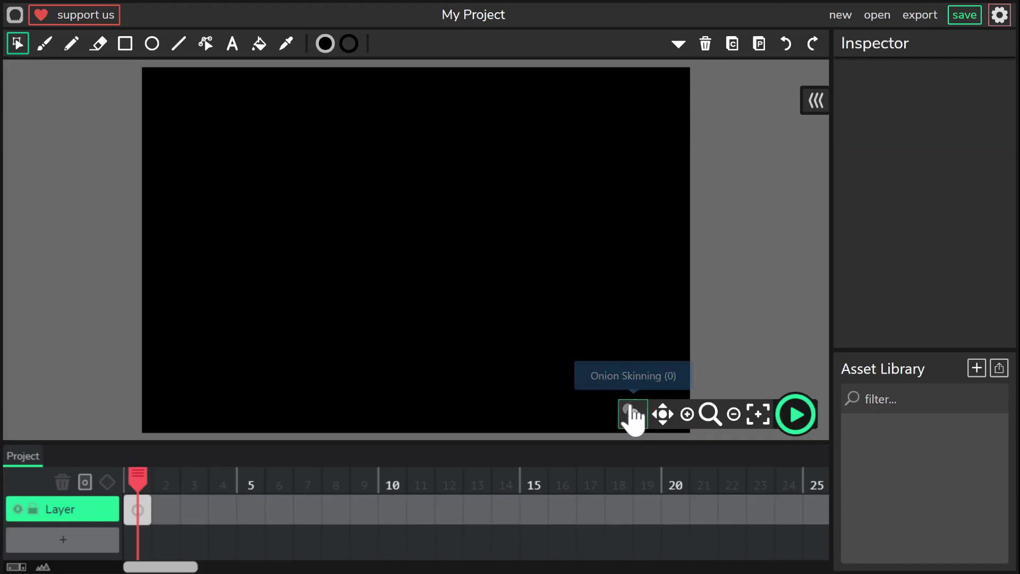
Step: Set up the ellipse tool with a yellow fill and a stroke width of 0
{"action": "left_click", "coordinate": [154, 47]}
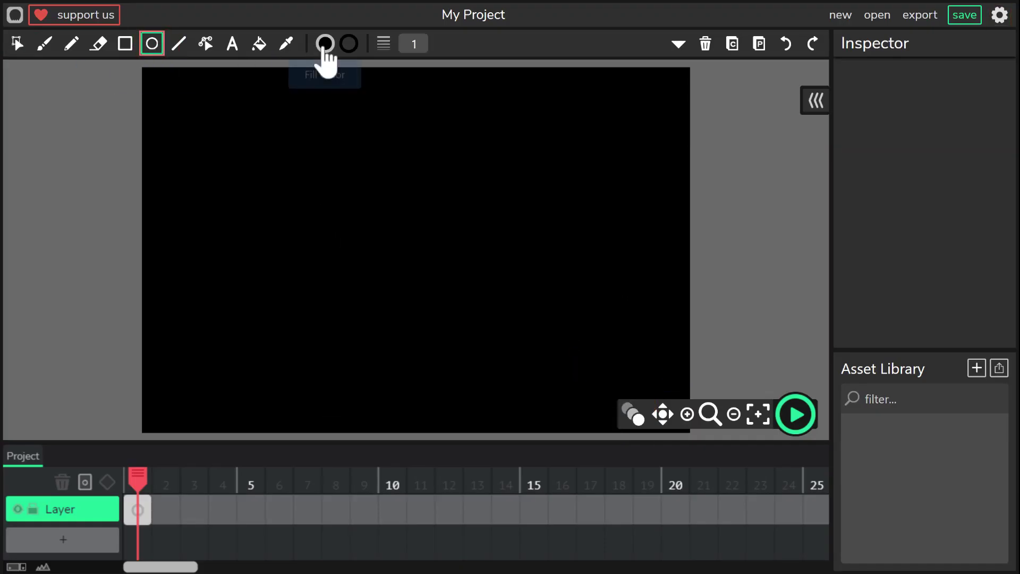
{"action": "left_click", "coordinate": [324, 45]}
{"action": "left_click", "coordinate": [313, 100]}
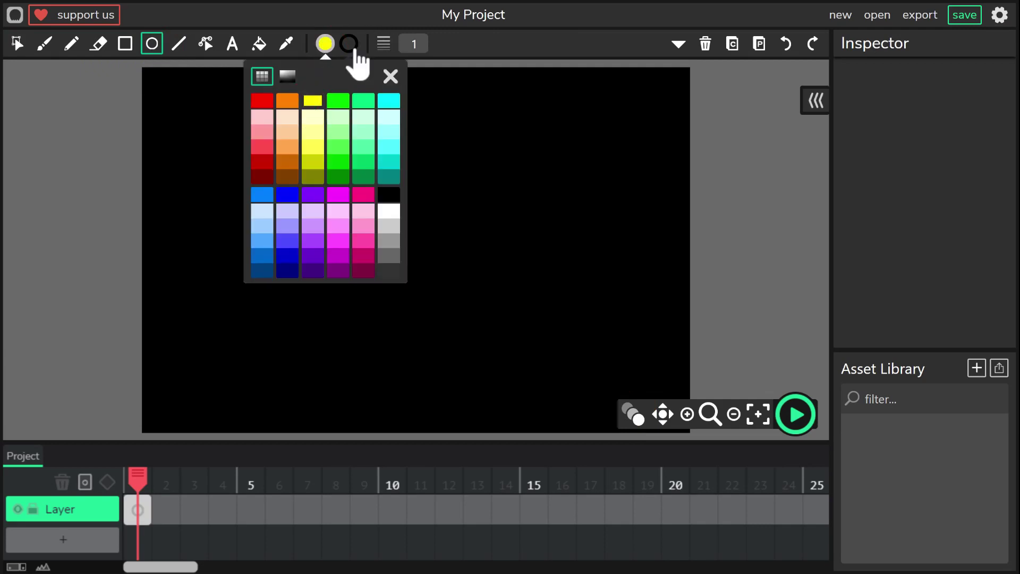
{"action": "left_click", "coordinate": [349, 45]}
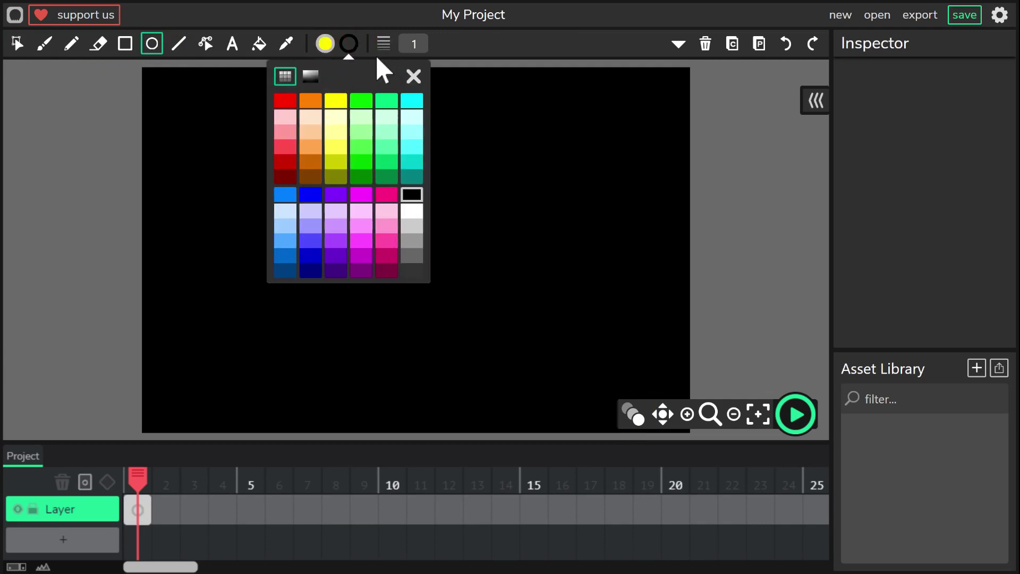
{"action": "left_click", "coordinate": [409, 47]}
{"action": "left_click_drag", "start_coordinate": [372, 68], "coordinate": [356, 69]}
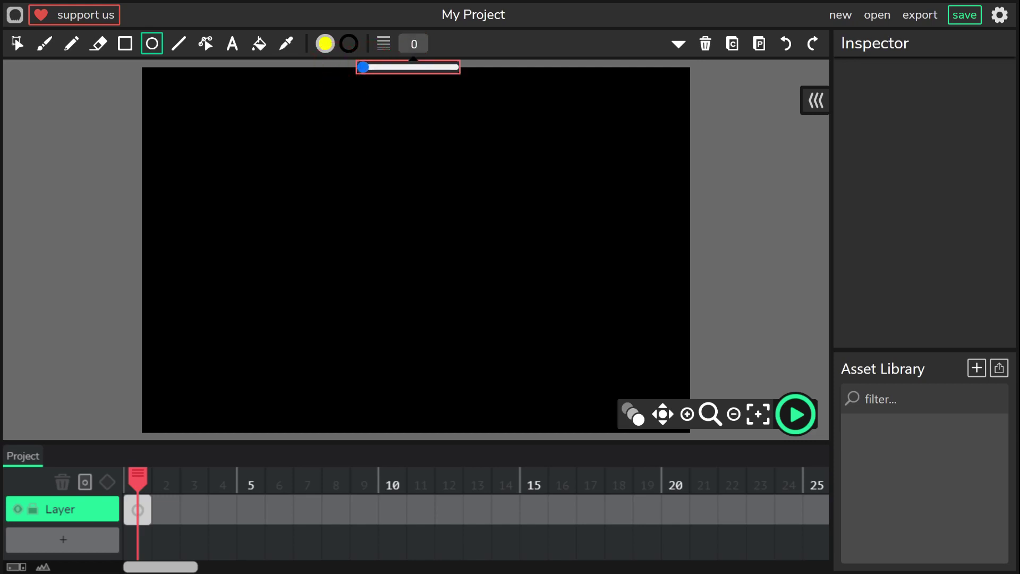
Step: Draw a yellow circle about 217 px in diameter and move it close to the middle of the canvas
{"action": "left_click_drag", "start_coordinate": [345, 150], "coordinate": [509, 315]}
{"action": "left_click", "coordinate": [18, 43]}
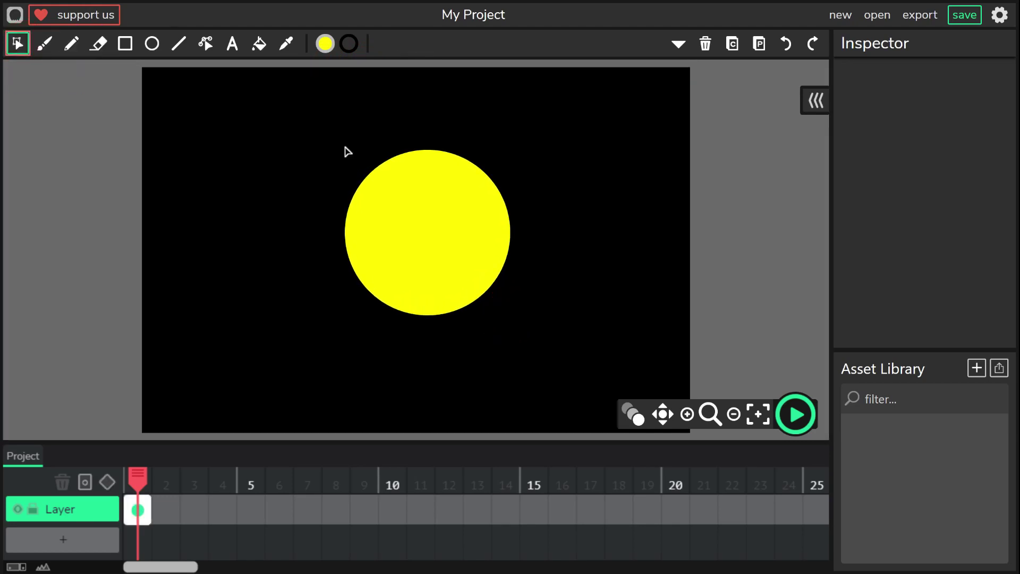
{"action": "mouse_move", "coordinate": [399, 234]}
{"action": "left_mouse_down"}
{"action": "mouse_move", "coordinate": [393, 246]}
{"action": "mouse_move", "coordinate": [391, 234]}
{"action": "left_mouse_up"}
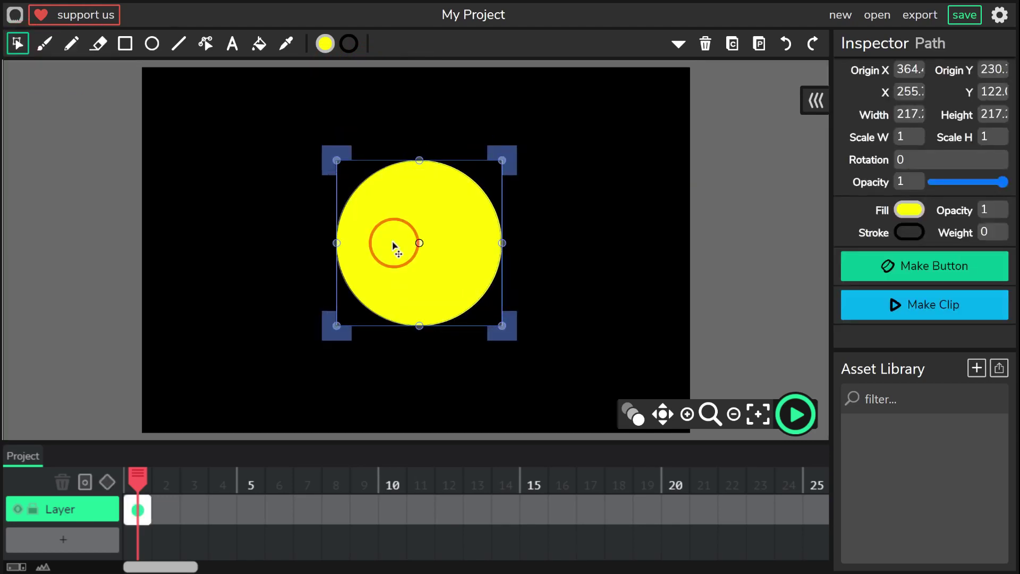
Step: Draw a rectangle about 319 by 152 px that covers the upper half of the circle
{"action": "left_click", "coordinate": [126, 45]}
{"action": "left_click_drag", "start_coordinate": [303, 137], "coordinate": [537, 242]}
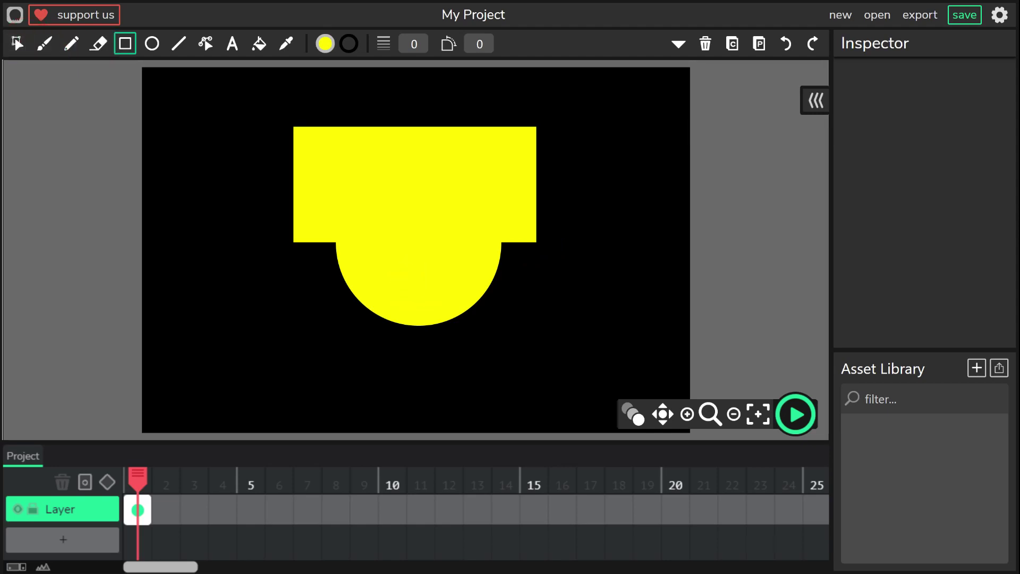
{"action": "left_click", "coordinate": [16, 44]}
{"action": "left_click", "coordinate": [365, 237]}
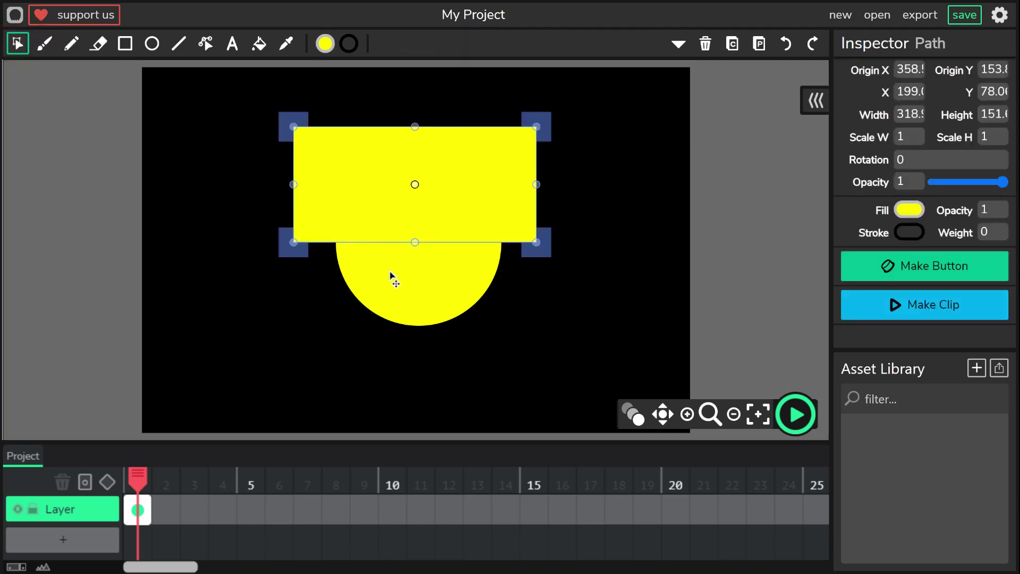
Step: Try nudging the circle down slightly against the rectangle's lower edge, and move it back up
{"action": "left_click", "coordinate": [391, 279]}
{"action": "key", "text": "Down"}
{"action": "key", "text": "Down"}
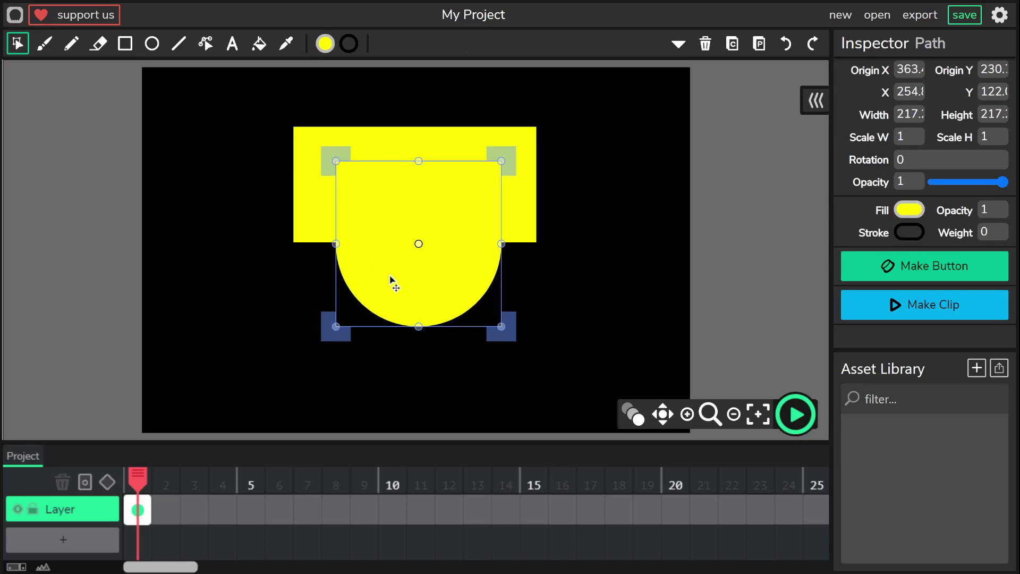
{"action": "key", "text": "ctrl+="}
{"action": "key", "text": "ctrl+="}
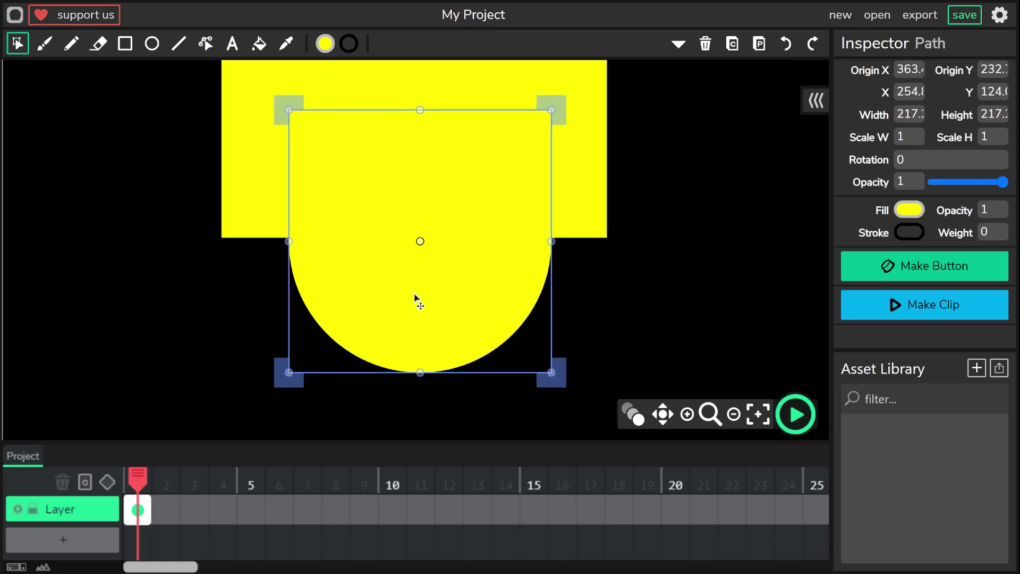
{"action": "key", "text": "Up"}
{"action": "key", "text": "Up"}
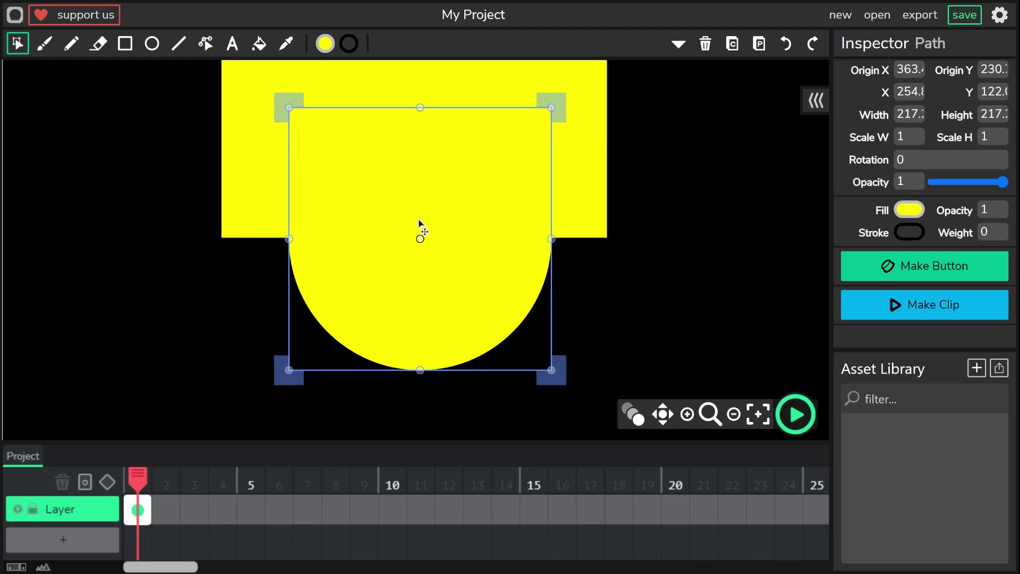
Step: Subtract the rectangle from the circle and delete the leftover rectangle
{"action": "left_click", "coordinate": [152, 154]}
{"action": "left_click_drag", "start_coordinate": [220, 137], "coordinate": [529, 352]}
{"action": "left_click", "coordinate": [680, 45]}
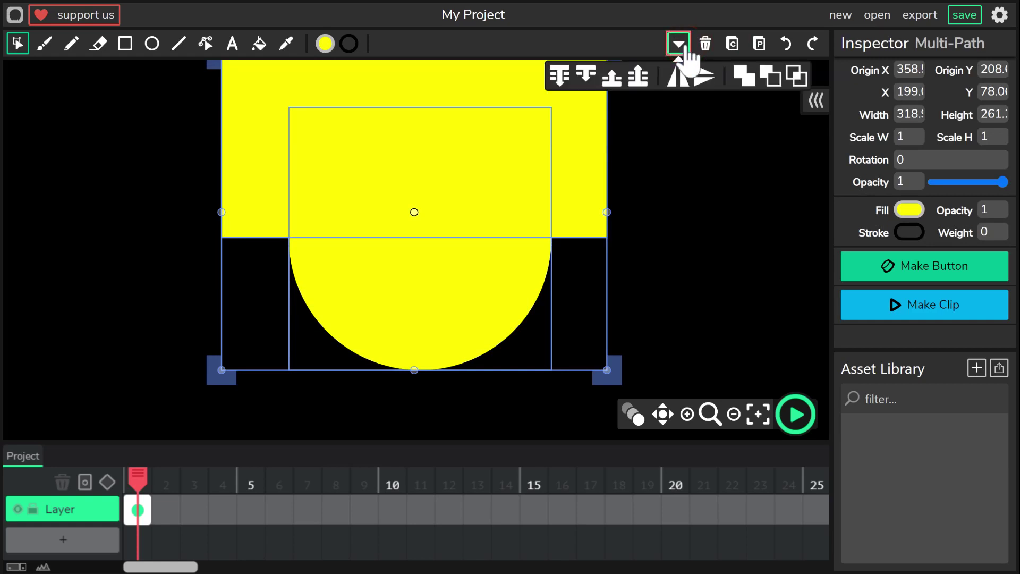
{"action": "left_click", "coordinate": [773, 78]}
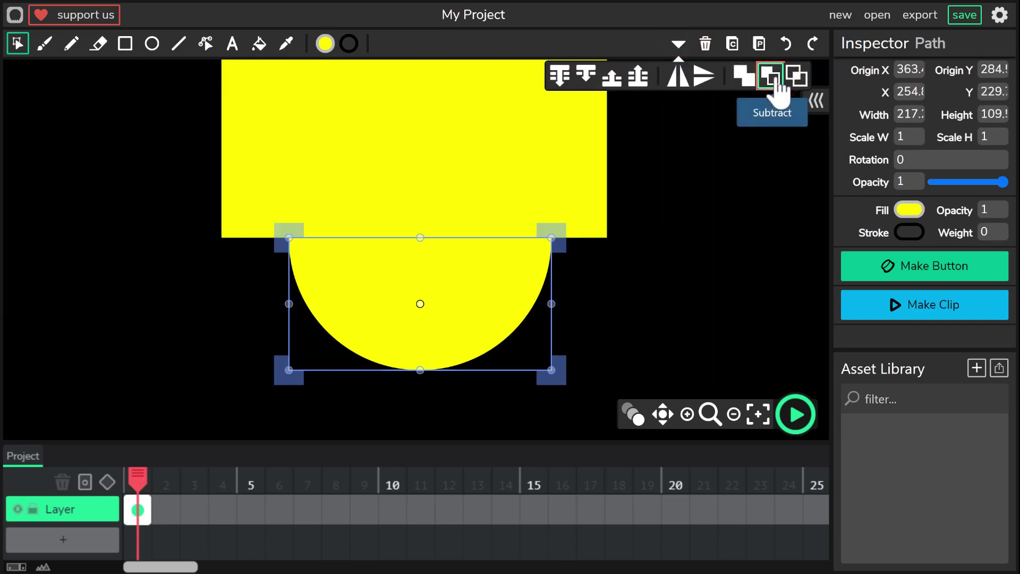
{"action": "left_click", "coordinate": [551, 195]}
{"action": "key", "text": "Delete"}
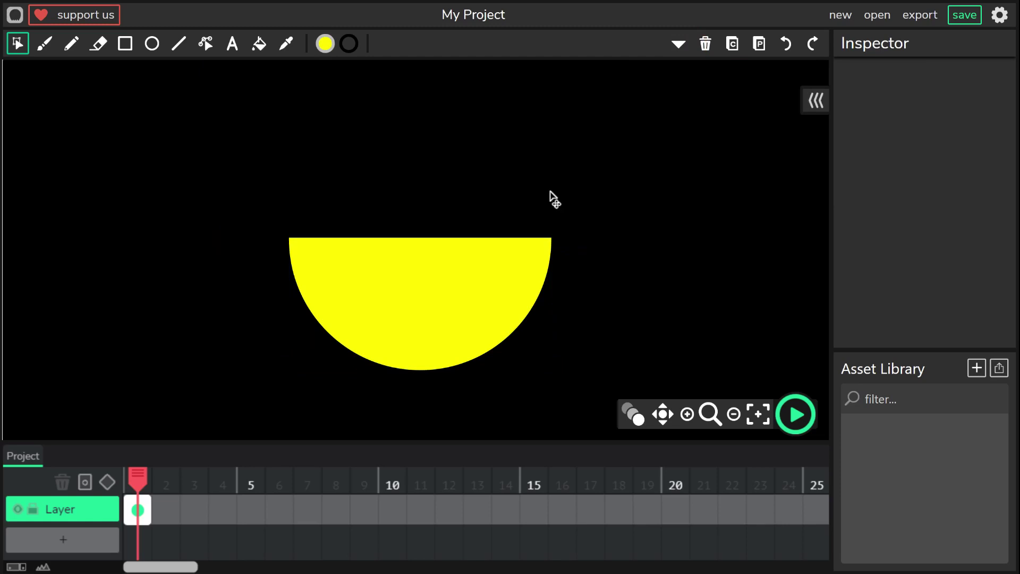
Step: Convert the yellow half circle to a clip and open the clip for editing
{"action": "left_click", "coordinate": [477, 287]}
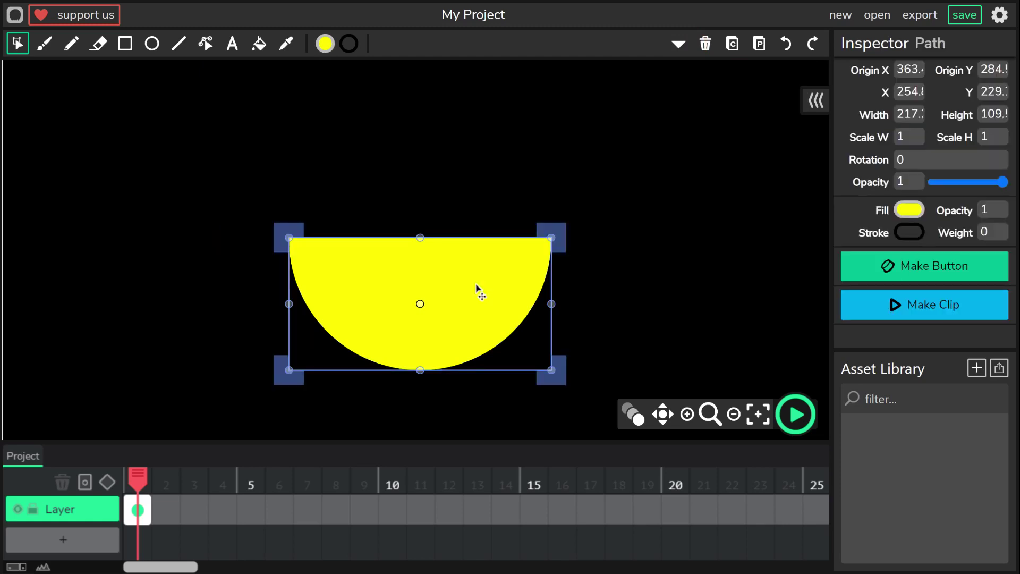
{"action": "left_click", "coordinate": [883, 313]}
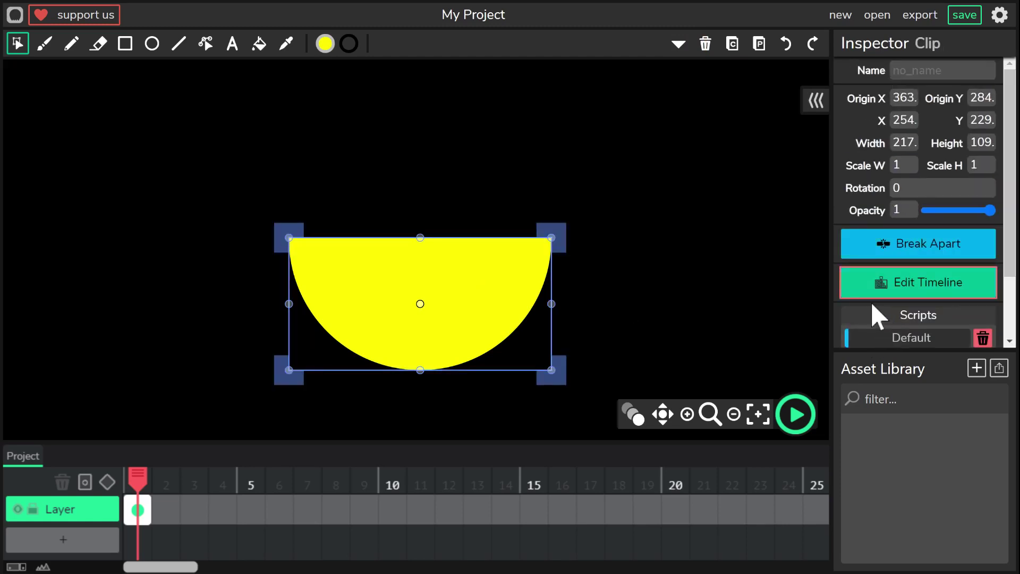
{"action": "double_click", "coordinate": [399, 306]}
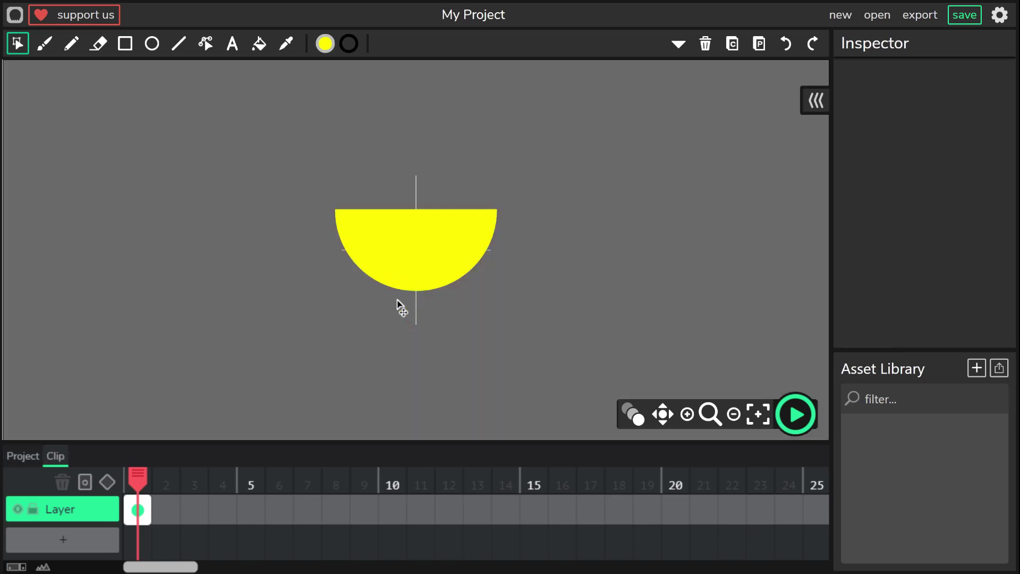
Step: Nudge the half circle down inside the clip to Origin Y 55, lining its flat edge up with the clip's horizontal axis
{"action": "left_click", "coordinate": [412, 255]}
{"action": "key", "text": "ctrl+equal"}
{"action": "key", "text": "ctrl+equal"}
{"action": "key", "text": "ctrl+equal"}
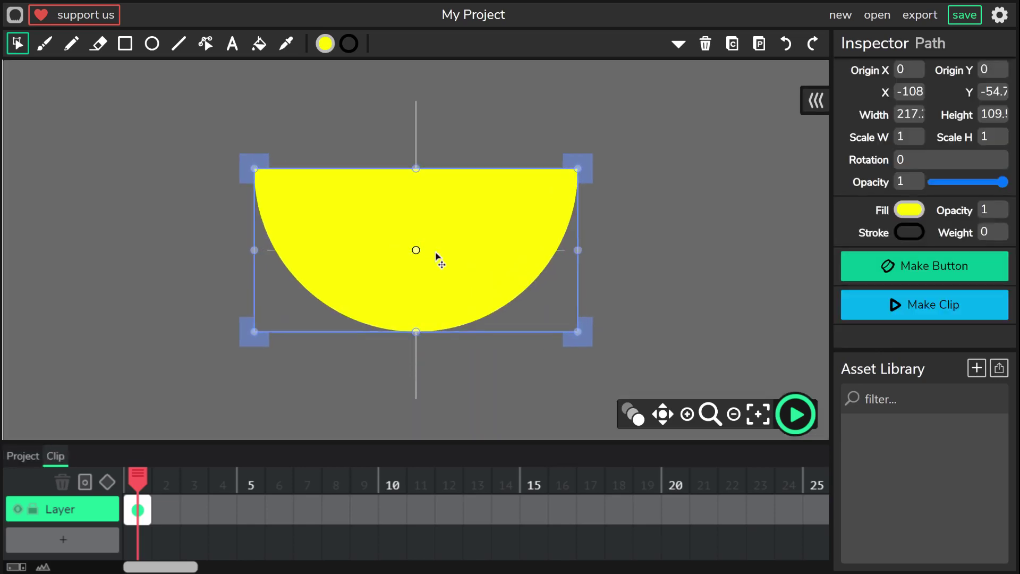
{"action": "key", "text": "Down"}
{"action": "key", "text": "Down"}
{"action": "key", "text": "Down"}
{"action": "key", "text": "Down"}
{"action": "key", "text": "Down"}
{"action": "key", "text": "Down"}
{"action": "key", "text": "Down"}
{"action": "key", "text": "Down"}
{"action": "key", "text": "Down"}
{"action": "key", "text": "Down"}
{"action": "key", "text": "Down"}
{"action": "key", "text": "Down"}
{"action": "key", "text": "Down"}
{"action": "key", "text": "Down"}
{"action": "key", "text": "Down"}
{"action": "key", "text": "Down"}
{"action": "key", "text": "Down"}
{"action": "key", "text": "Down"}
{"action": "key", "text": "Down"}
{"action": "key", "text": "Down"}
{"action": "key", "text": "Down"}
{"action": "key", "text": "Down"}
{"action": "key", "text": "Down"}
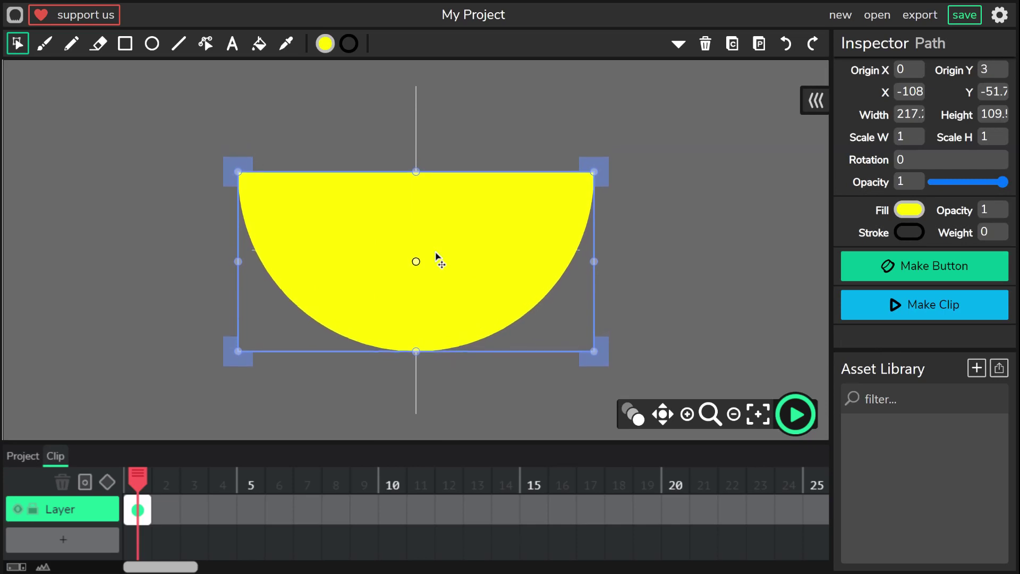
{"action": "key", "text": "Down"}
{"action": "key", "text": "Down"}
{"action": "key", "text": "Down"}
{"action": "key", "text": "Down"}
{"action": "key", "text": "Down"}
{"action": "key", "text": "Down"}
{"action": "key", "text": "Down"}
{"action": "key", "text": "Down"}
{"action": "key", "text": "Down"}
{"action": "key", "text": "Down"}
{"action": "key", "text": "Down"}
{"action": "key", "text": "Down"}
{"action": "key", "text": "Down"}
{"action": "key", "text": "Down"}
{"action": "key", "text": "Down"}
{"action": "key", "text": "Down"}
{"action": "key", "text": "Down"}
{"action": "key", "text": "Down"}
{"action": "key", "text": "Down"}
{"action": "key", "text": "Down"}
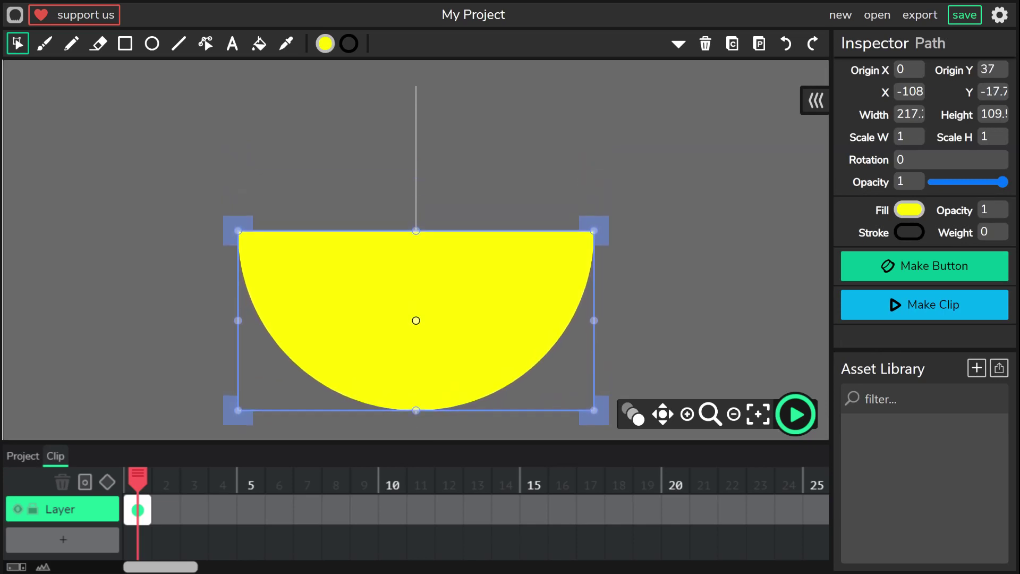
{"action": "key", "text": "ctrl+equal"}
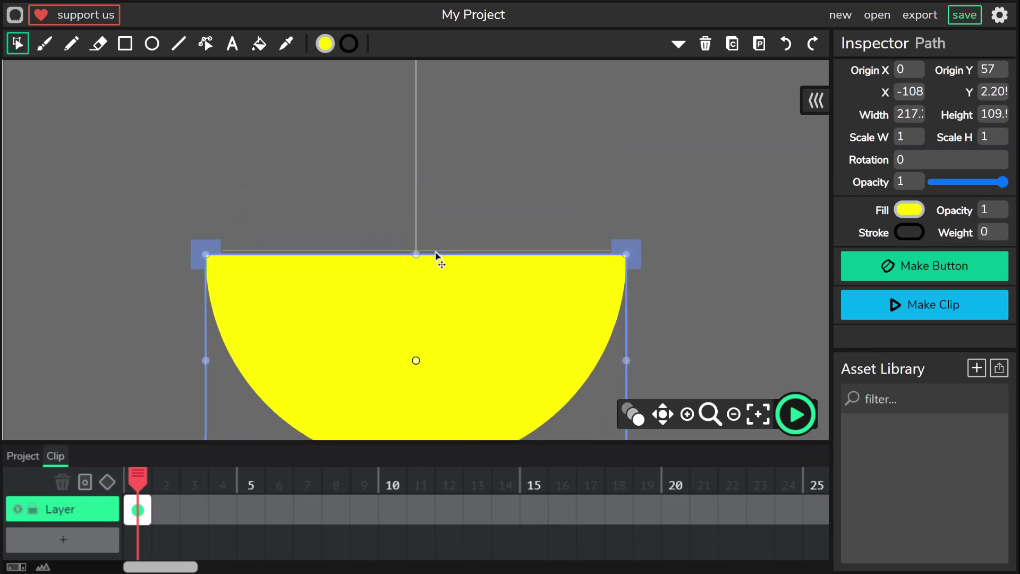
{"action": "key", "text": "Up"}
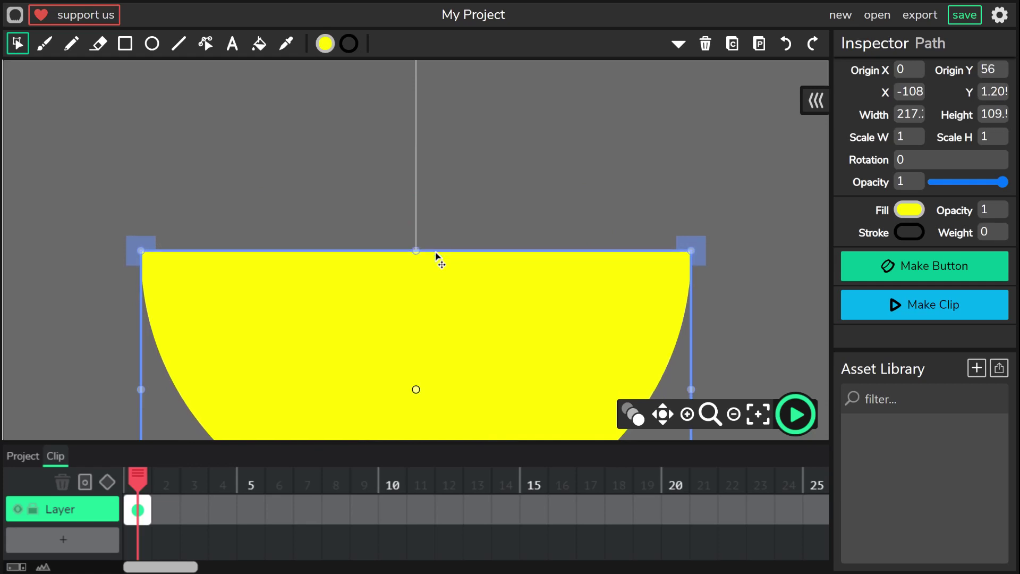
{"action": "key", "text": "Down"}
{"action": "key", "text": "Down"}
{"action": "key", "text": "Down"}
{"action": "key", "text": "Up"}
{"action": "key", "text": "Up"}
{"action": "key", "text": "Up"}
{"action": "key", "text": "ctrl+equal"}
{"action": "key", "text": "ctrl+minus"}
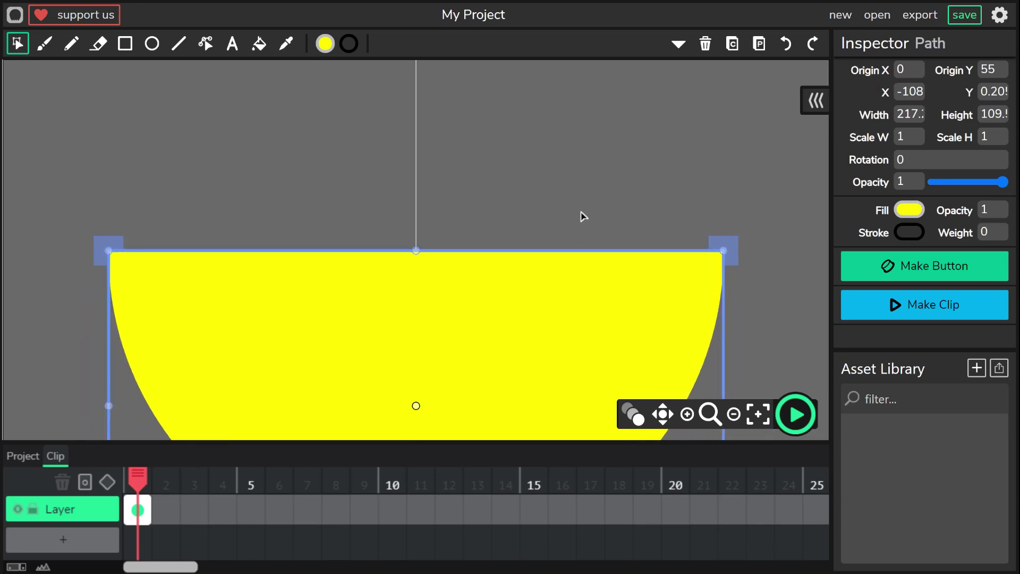
Step: Shift the half circle up slightly so its flat edge just covers the clip's horizontal axis line
{"action": "left_click", "coordinate": [585, 187]}
{"action": "key", "text": "ctrl+plus"}
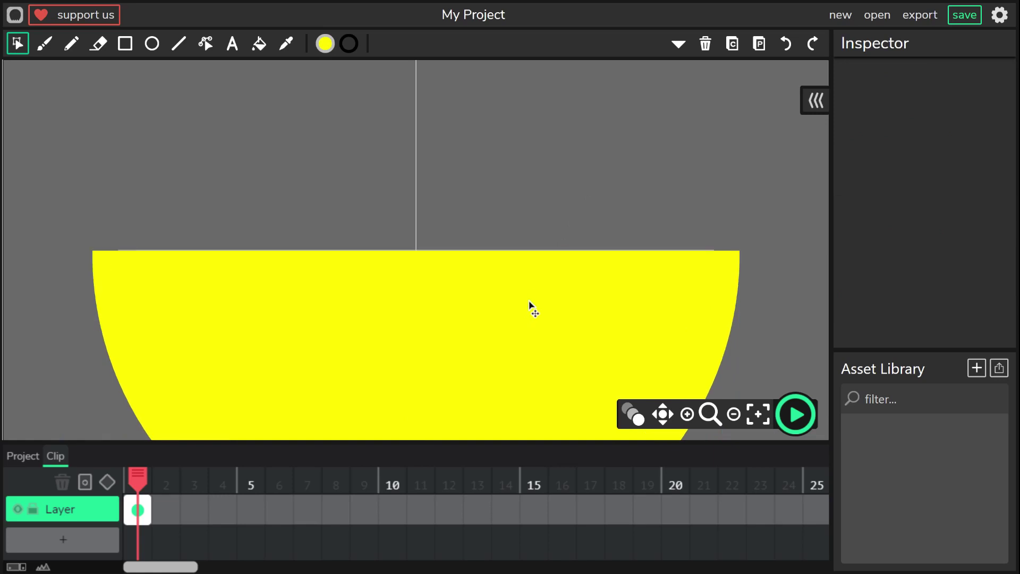
{"action": "left_click", "coordinate": [529, 306]}
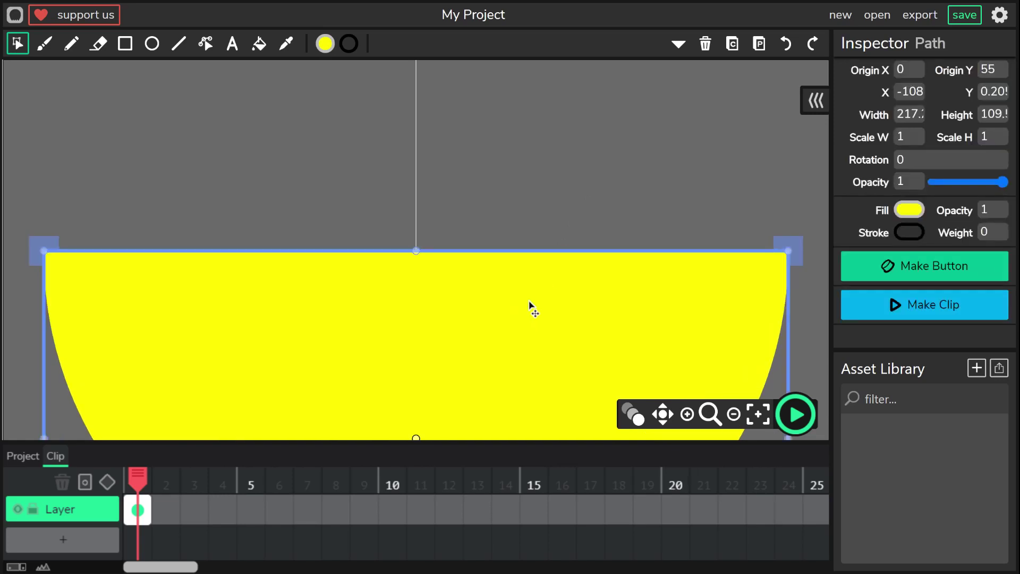
{"action": "key", "text": "ctrl+plus"}
{"action": "left_click_drag", "start_coordinate": [529, 301], "coordinate": [529, 298]}
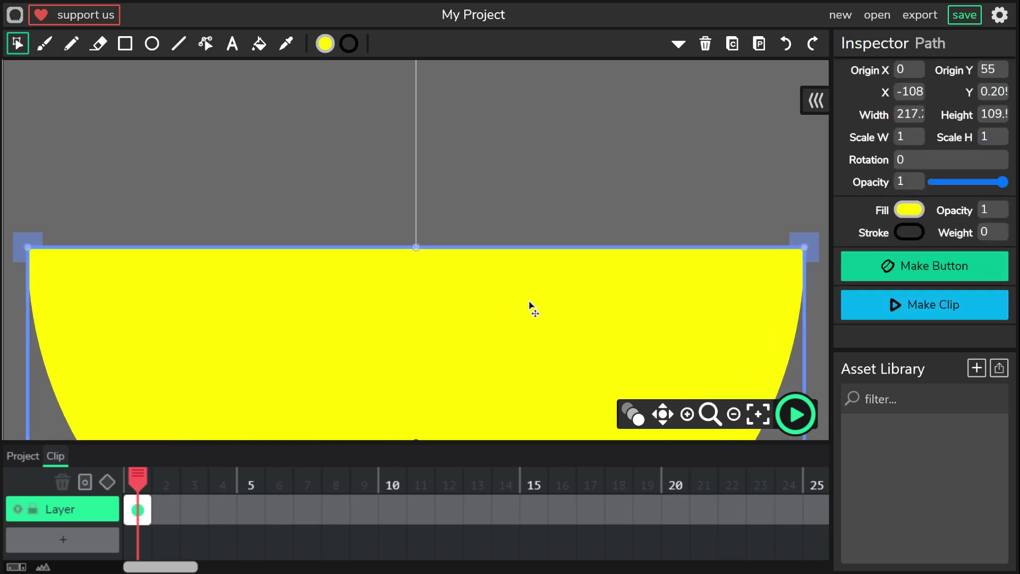
{"action": "left_click", "coordinate": [539, 209]}
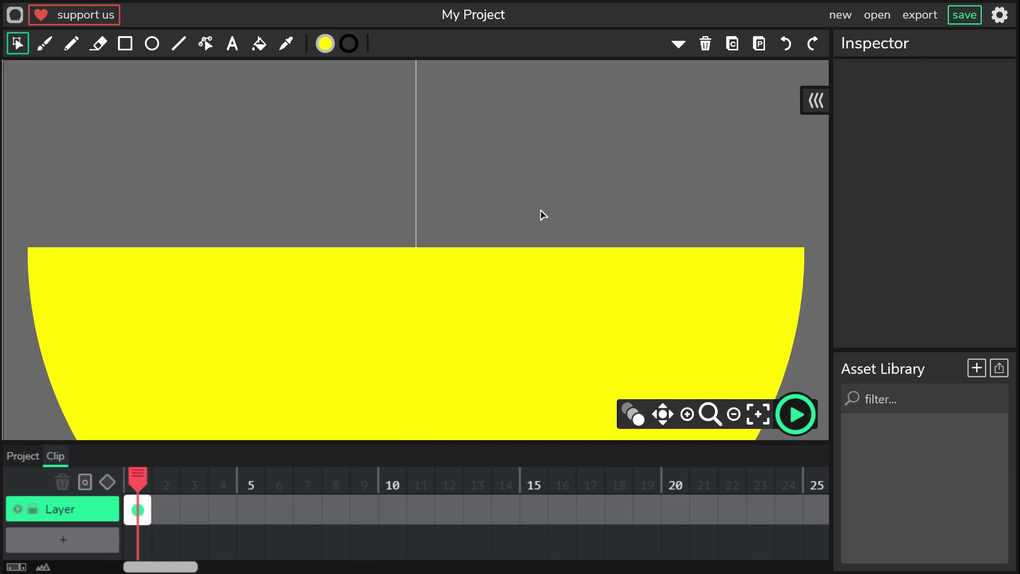
{"action": "key", "text": "ctrl+minus"}
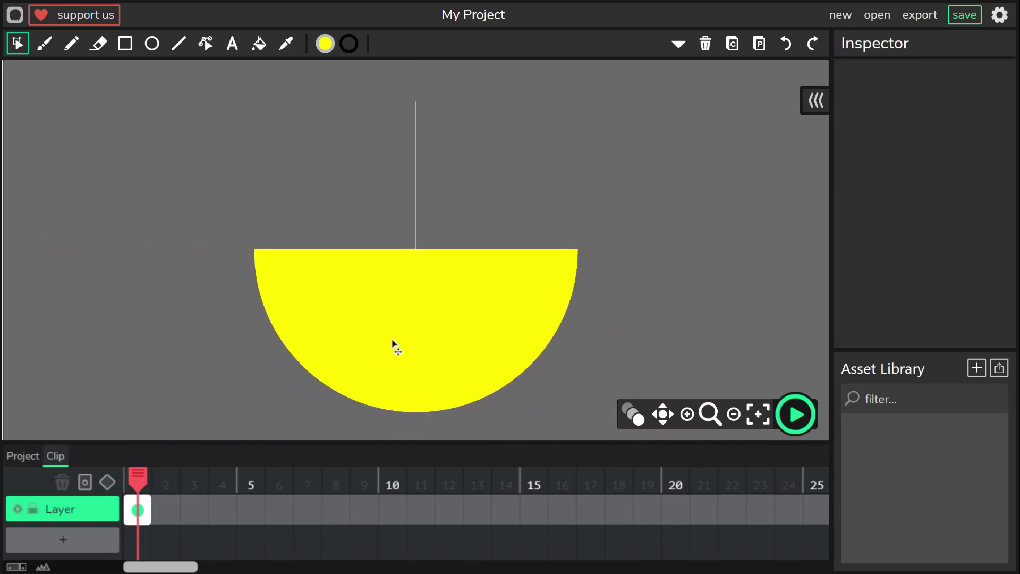
Step: Return to the main project and copy and paste the half-circle clip to duplicate it
{"action": "left_click", "coordinate": [32, 459]}
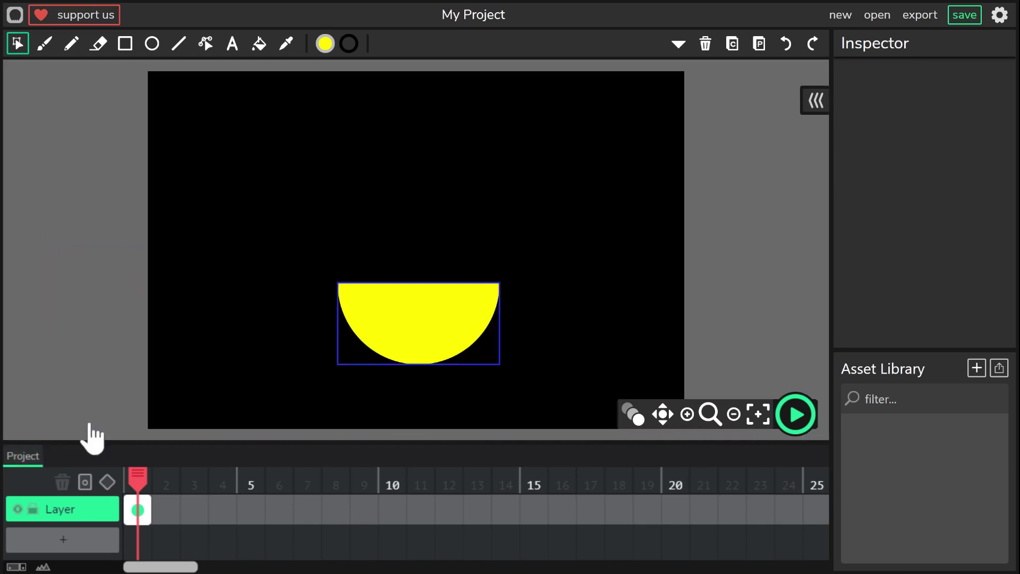
{"action": "left_click", "coordinate": [416, 335]}
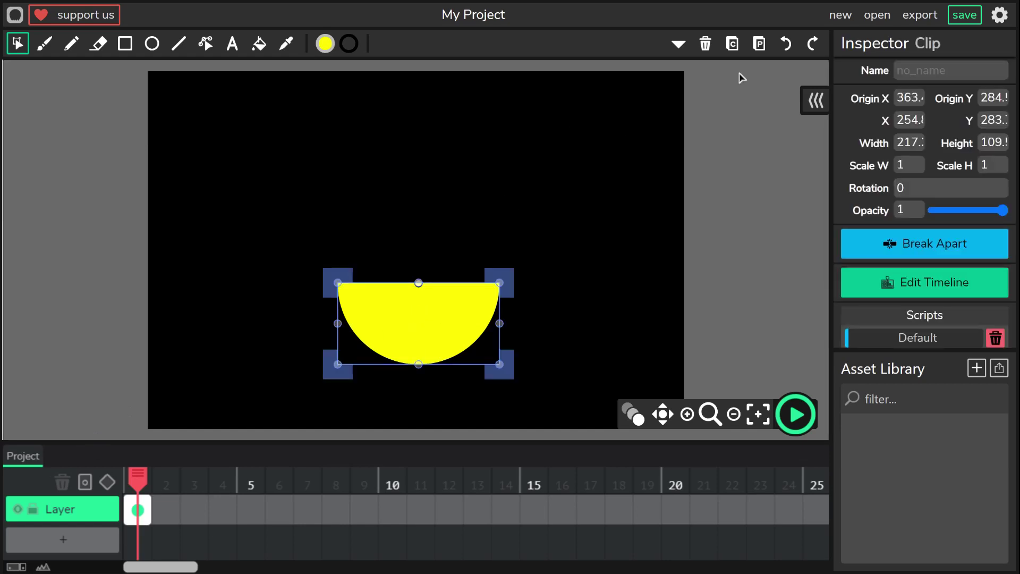
{"action": "left_click", "coordinate": [734, 45]}
{"action": "left_click", "coordinate": [760, 45]}
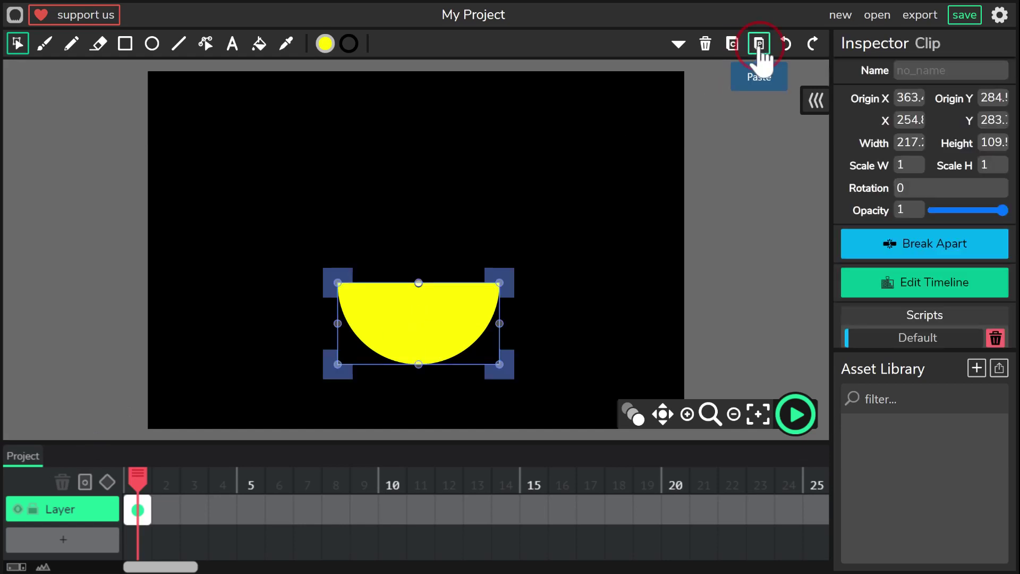
Step: Flip the pasted half-circle clip vertically and line it up horizontally with the original half circle
{"action": "left_click", "coordinate": [678, 44]}
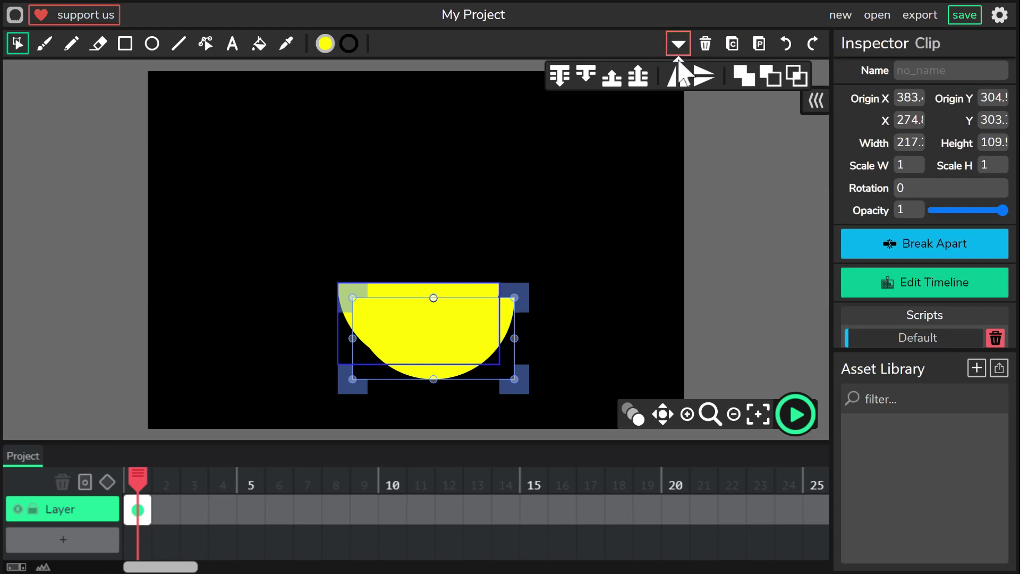
{"action": "left_click", "coordinate": [704, 75]}
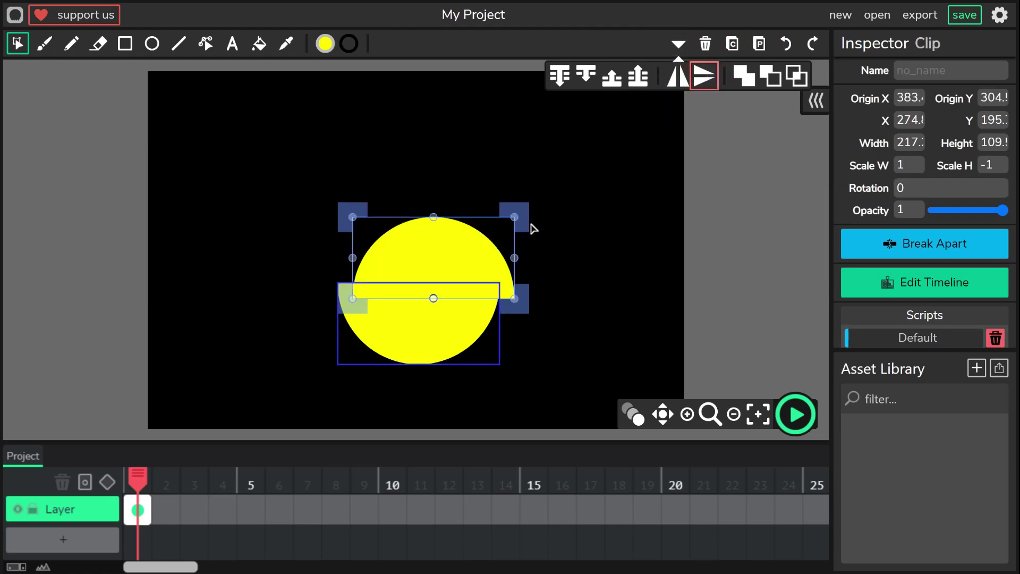
{"action": "key", "text": "ctrl+equal"}
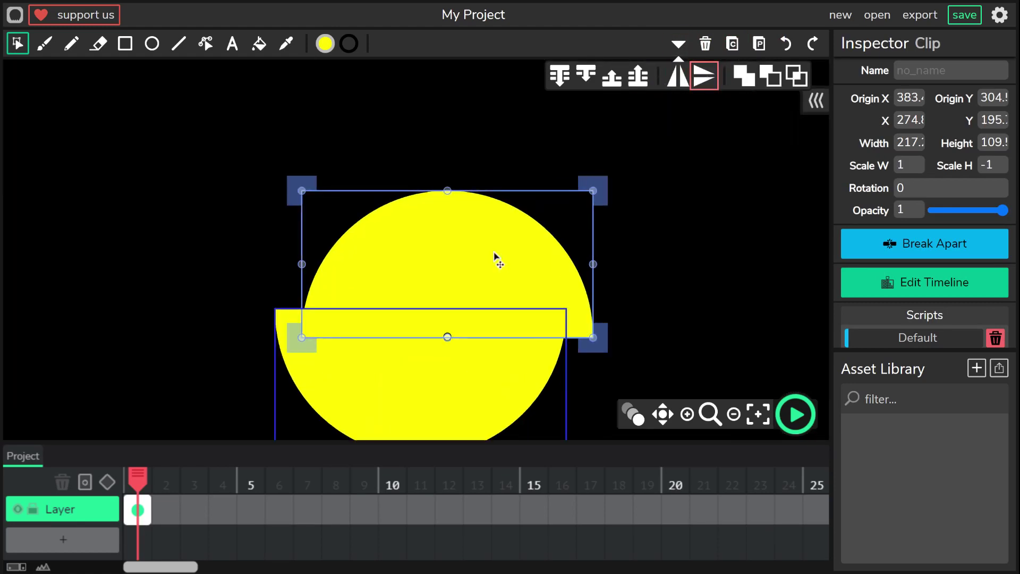
{"action": "key", "text": "Left"}
{"action": "key", "text": "Left"}
{"action": "key", "text": "Left"}
{"action": "key", "text": "Left"}
{"action": "key", "text": "Left"}
{"action": "key", "text": "Left"}
{"action": "key", "text": "Left"}
{"action": "key", "text": "Left"}
{"action": "key", "text": "Left"}
{"action": "key", "text": "Left"}
{"action": "key", "text": "Left"}
{"action": "key", "text": "Left"}
{"action": "key", "text": "Left"}
{"action": "key", "text": "Left"}
{"action": "key", "text": "Left"}
{"action": "key", "text": "Left"}
{"action": "key", "text": "Left"}
{"action": "key", "text": "Left"}
{"action": "key", "text": "Left"}
{"action": "key", "text": "Left"}
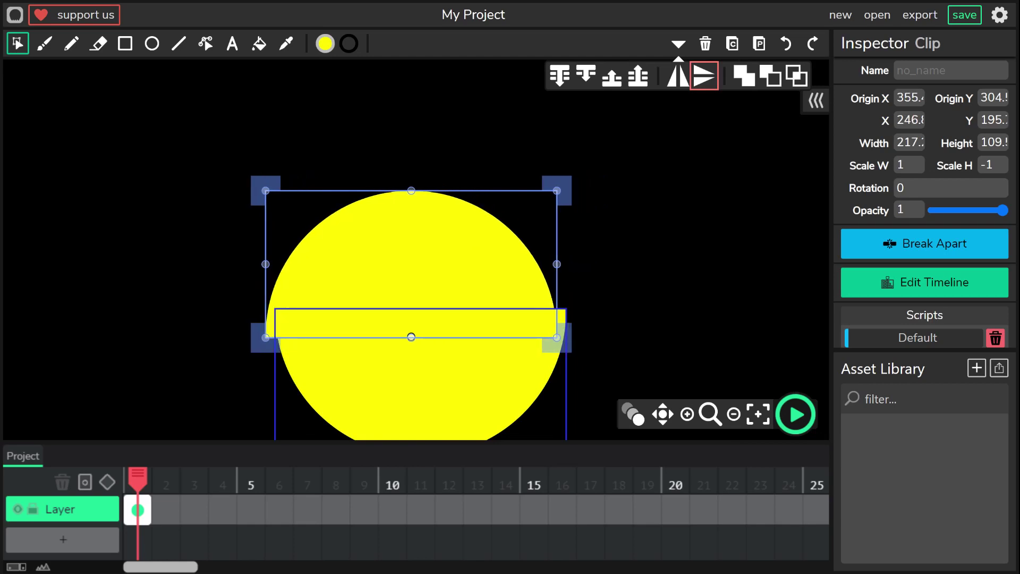
{"action": "key", "text": "Right"}
{"action": "key", "text": "Right"}
{"action": "key", "text": "Right"}
{"action": "key", "text": "Right"}
{"action": "key", "text": "Right"}
{"action": "key", "text": "Right"}
{"action": "key", "text": "Right"}
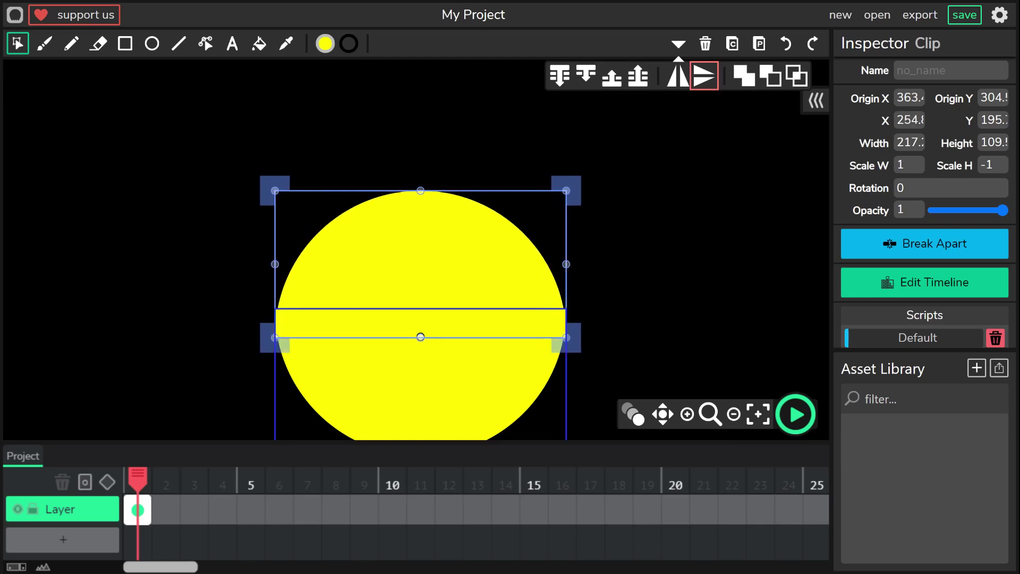
Step: Move the flipped half circle up until its flat edge meets the lower half circle's flat edge
{"action": "key", "text": "Up"}
{"action": "key", "text": "Up"}
{"action": "key", "text": "Up"}
{"action": "key", "text": "Up"}
{"action": "key", "text": "Up"}
{"action": "key", "text": "Up"}
{"action": "key", "text": "Up"}
{"action": "key", "text": "Up"}
{"action": "key", "text": "Up"}
{"action": "key", "text": "Up"}
{"action": "key", "text": "Up"}
{"action": "key", "text": "Up"}
{"action": "key", "text": "Up"}
{"action": "key", "text": "Up"}
{"action": "key", "text": "Up"}
{"action": "key", "text": "Up"}
{"action": "key", "text": "Up"}
{"action": "key", "text": "Up"}
{"action": "key", "text": "Up"}
{"action": "key", "text": "Up"}
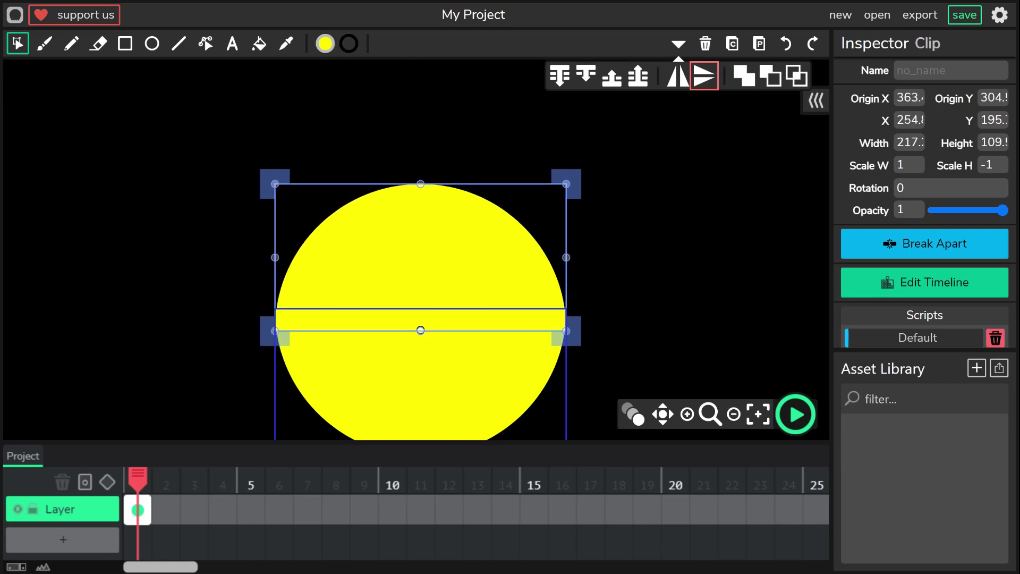
{"action": "scroll", "coordinate": [494, 255], "scroll_direction": "up", "scroll_amount": 3}
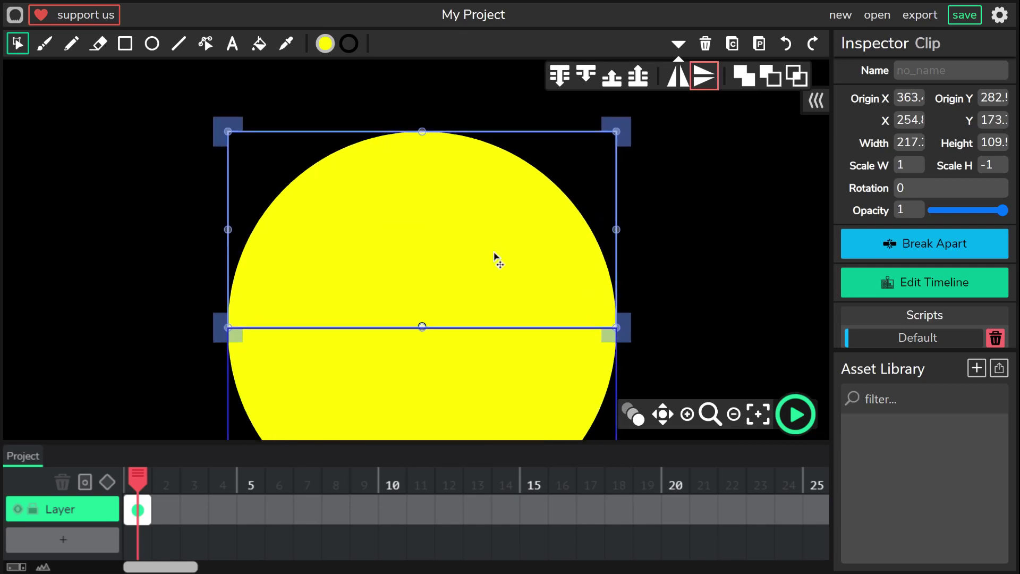
{"action": "scroll", "coordinate": [494, 255], "scroll_direction": "up", "scroll_amount": 1}
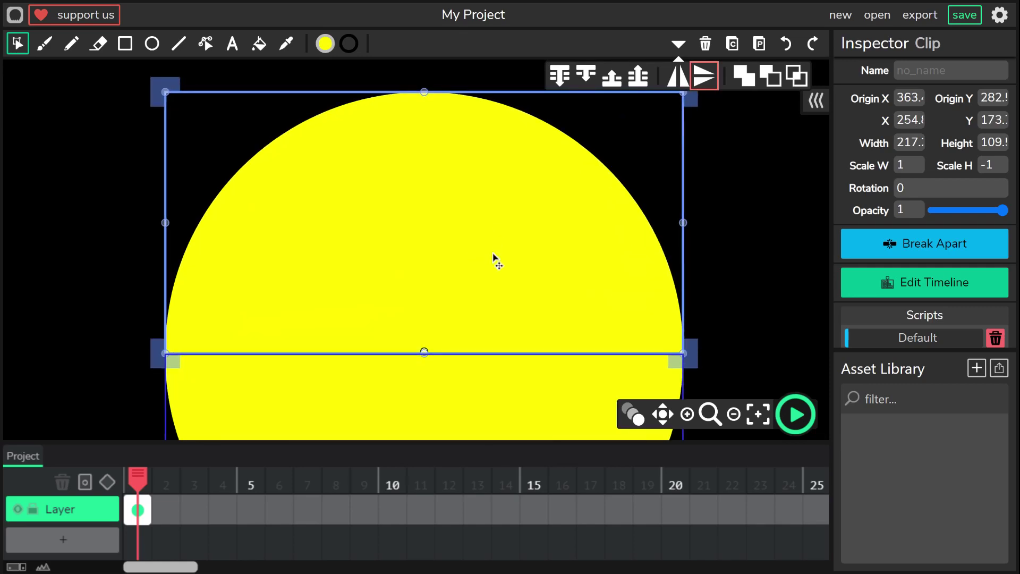
{"action": "scroll", "coordinate": [495, 257], "scroll_direction": "down", "scroll_amount": 2}
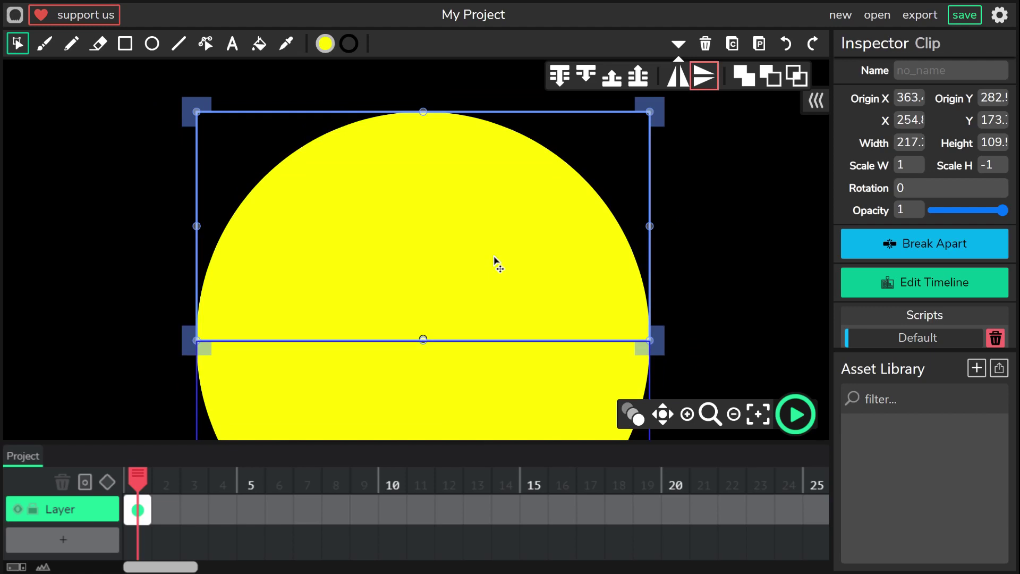
Step: Test small vertical and horizontal nudges of the upper half circle while checking the seam and side edges up close
{"action": "key", "text": "Down"}
{"action": "key", "text": "Up"}
{"action": "scroll", "coordinate": [494, 264], "scroll_direction": "up", "scroll_amount": 3}
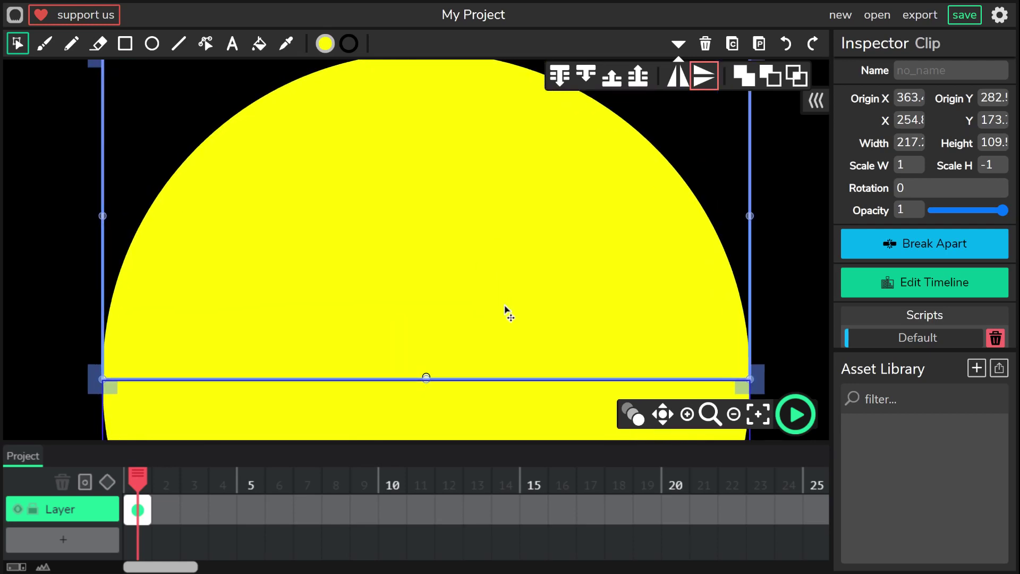
{"action": "scroll", "coordinate": [500, 223], "scroll_direction": "up", "scroll_amount": 2}
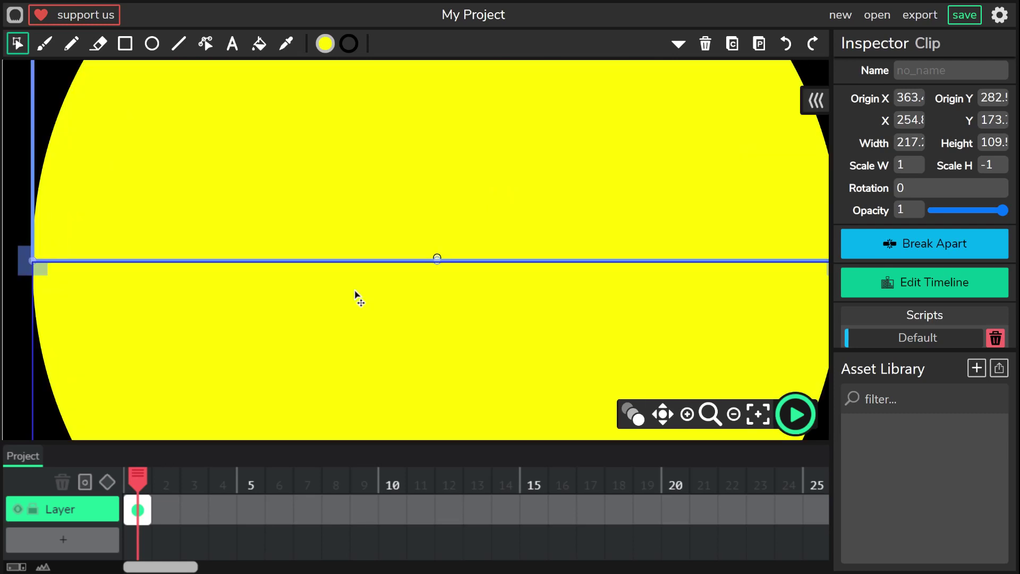
{"action": "key", "text": "Right"}
{"action": "key", "text": "Right"}
{"action": "key", "text": "Right"}
{"action": "key", "text": "Left"}
{"action": "key", "text": "Left"}
{"action": "key", "text": "Left"}
{"action": "key", "text": "Right"}
{"action": "key", "text": "Left"}
{"action": "left_click_drag", "start_coordinate": [266, 300], "coordinate": [186, 236]}
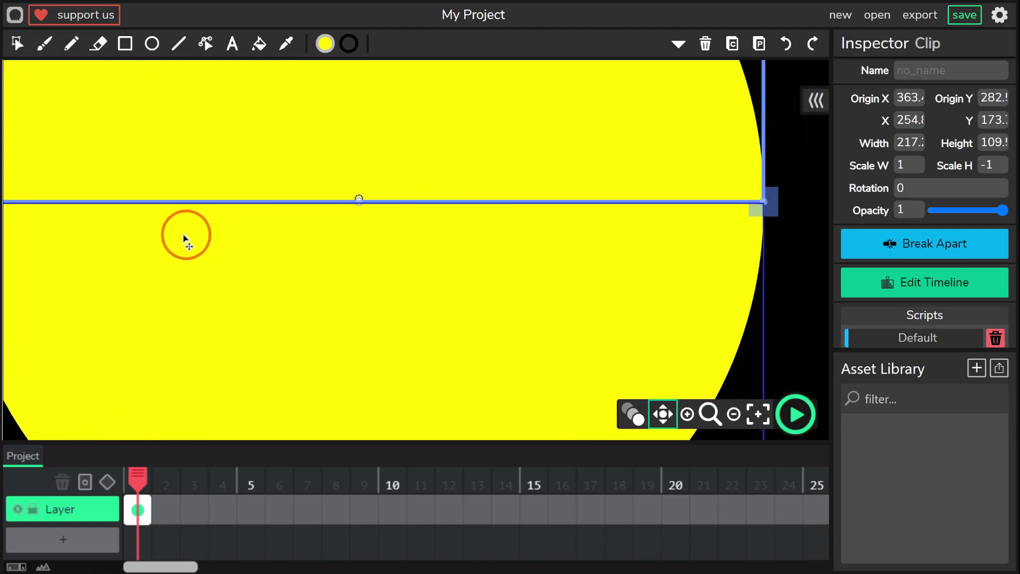
{"action": "key", "text": "c"}
{"action": "left_click", "coordinate": [808, 278]}
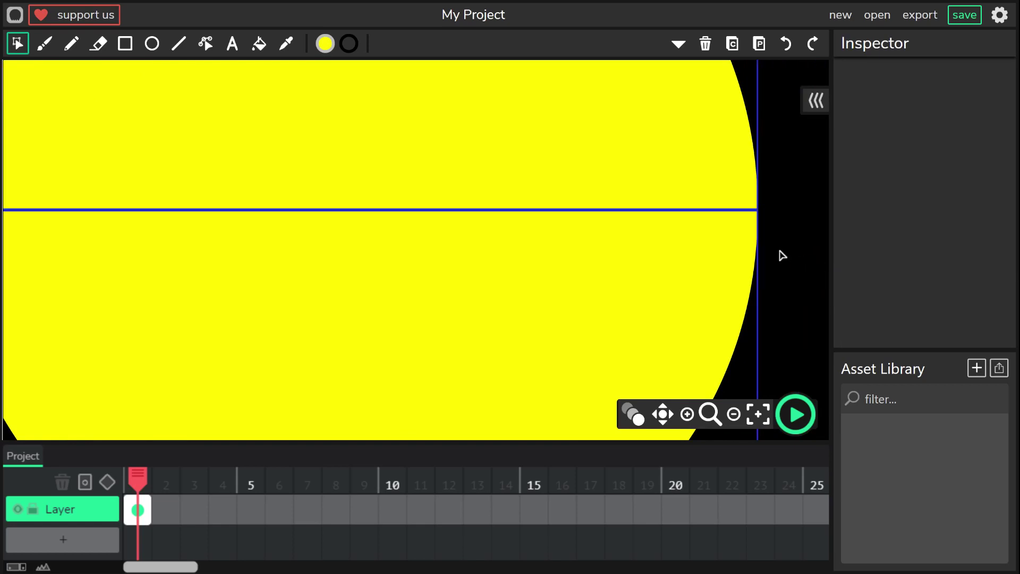
{"action": "scroll", "coordinate": [783, 258], "scroll_direction": "down", "scroll_amount": 1}
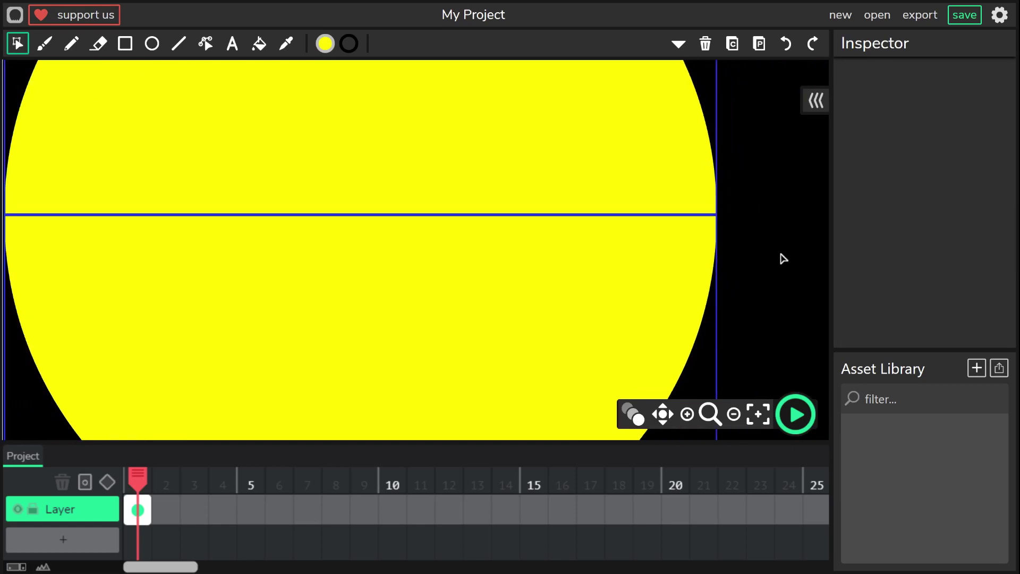
Step: Nudge the upper half circle down by one pixel and check the seam between the two halves
{"action": "left_click", "coordinate": [691, 197]}
{"action": "key", "text": "Down"}
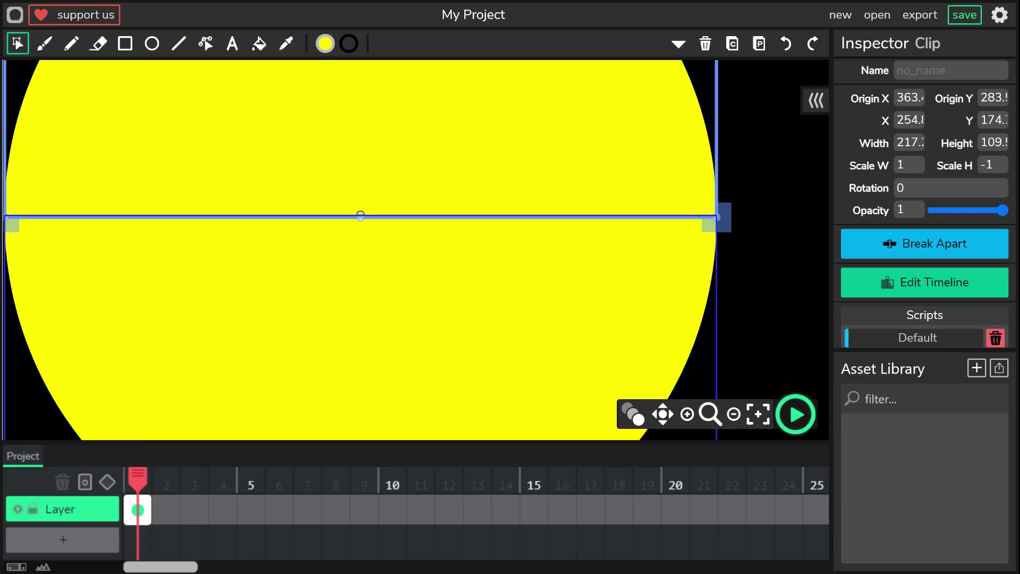
{"action": "key", "text": "Up"}
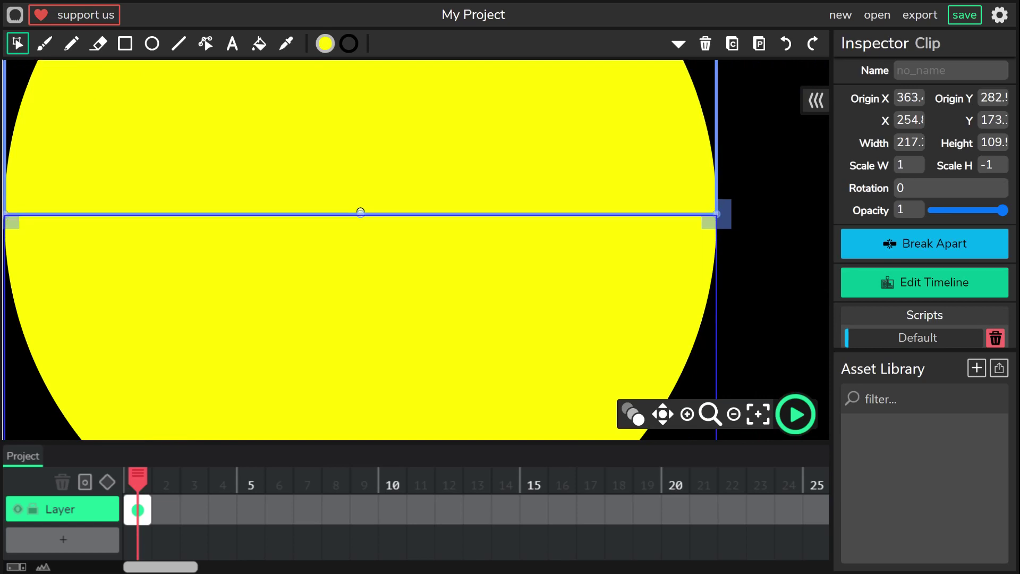
{"action": "key", "text": "Down"}
{"action": "left_click", "coordinate": [784, 196]}
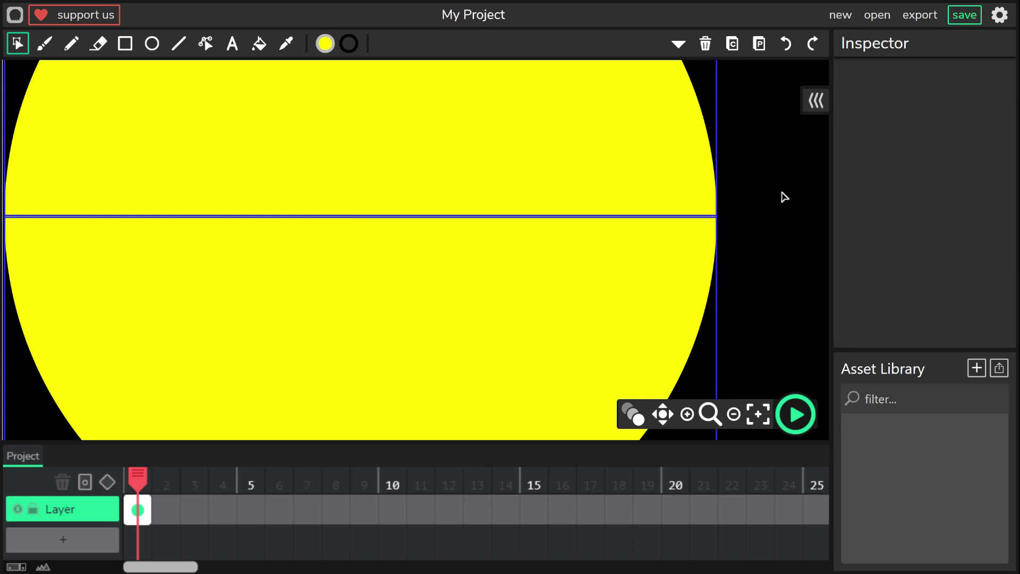
{"action": "scroll", "coordinate": [745, 193], "scroll_direction": "up", "scroll_amount": 3}
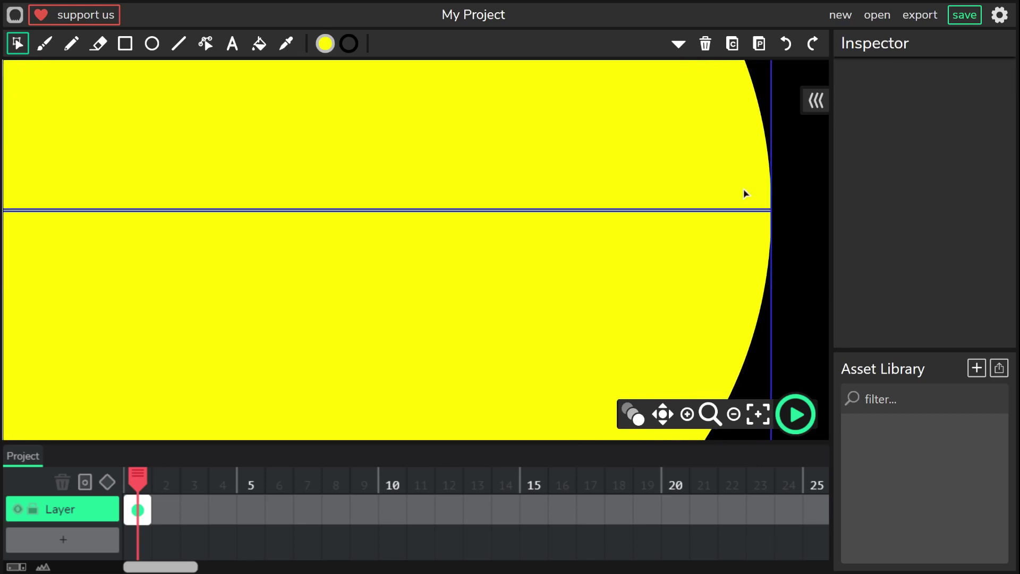
{"action": "scroll", "coordinate": [744, 193], "scroll_direction": "down", "scroll_amount": 6}
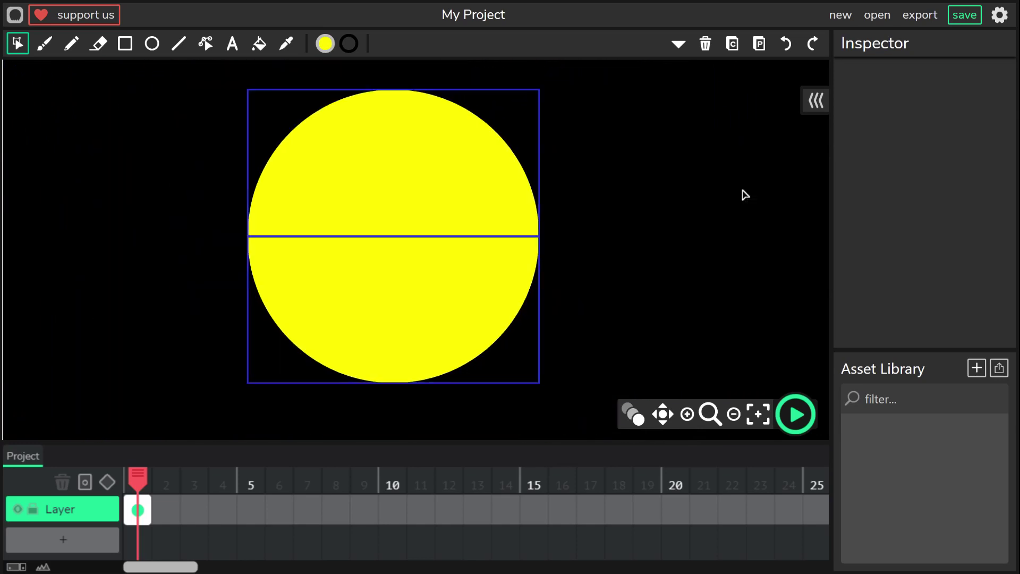
{"action": "scroll", "coordinate": [744, 195], "scroll_direction": "down", "scroll_amount": 1}
Step: Look inside the lower half-circle clip and return to the main project
{"action": "double_click", "coordinate": [403, 273]}
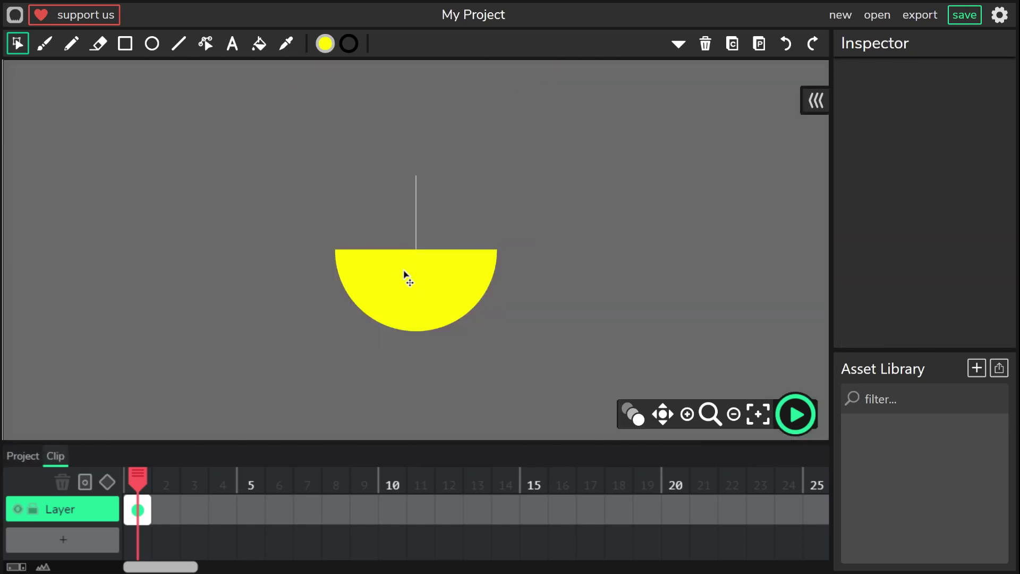
{"action": "left_click", "coordinate": [200, 215]}
{"action": "left_click", "coordinate": [27, 458]}
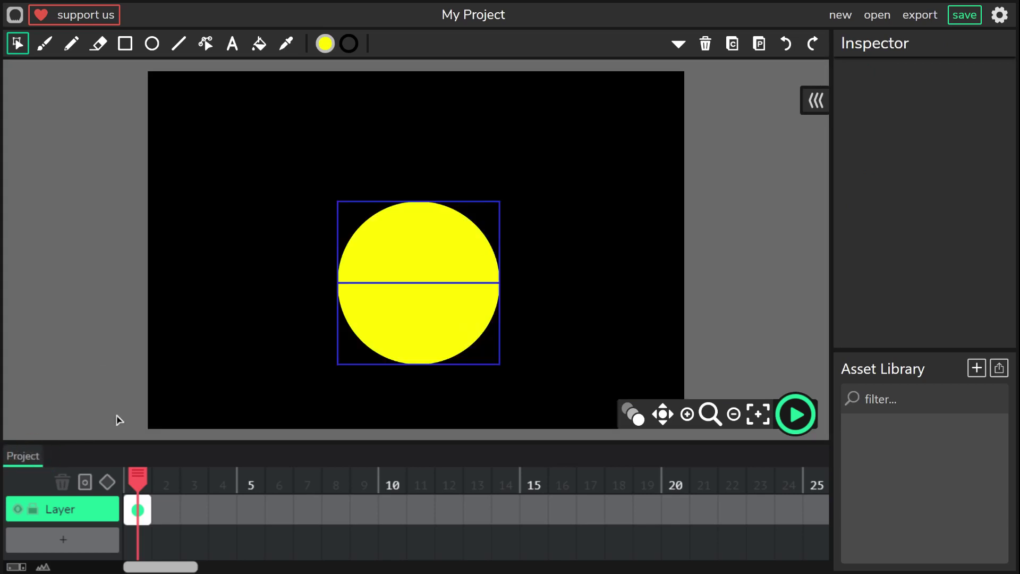
Step: Select both half circles and combine them into a single clip
{"action": "left_click_drag", "start_coordinate": [328, 156], "coordinate": [557, 410]}
{"action": "left_click", "coordinate": [867, 114]}
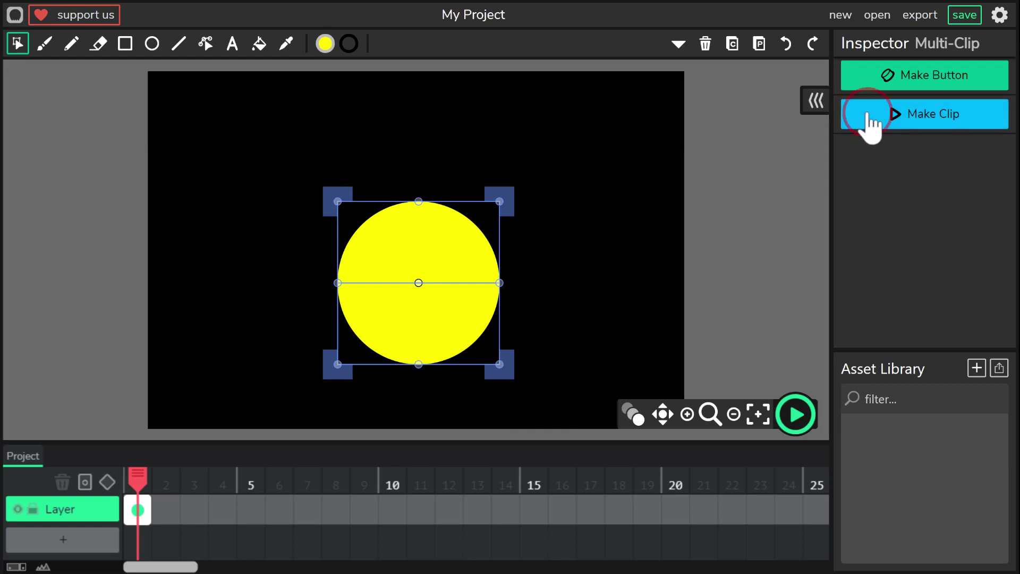
{"action": "scroll", "coordinate": [521, 269], "scroll_direction": "down", "scroll_amount": 2}
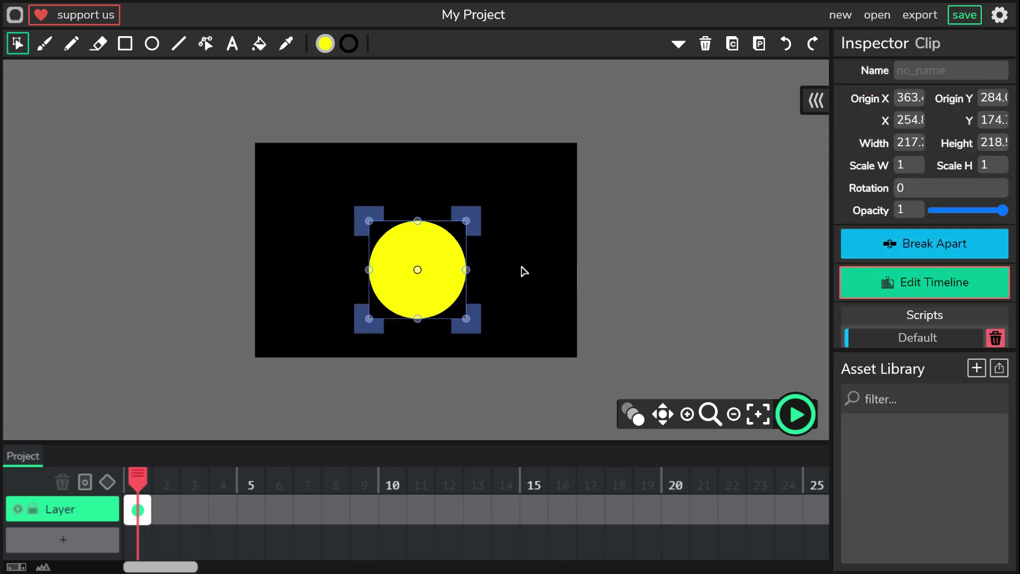
{"action": "scroll", "coordinate": [522, 271], "scroll_direction": "up", "scroll_amount": 3}
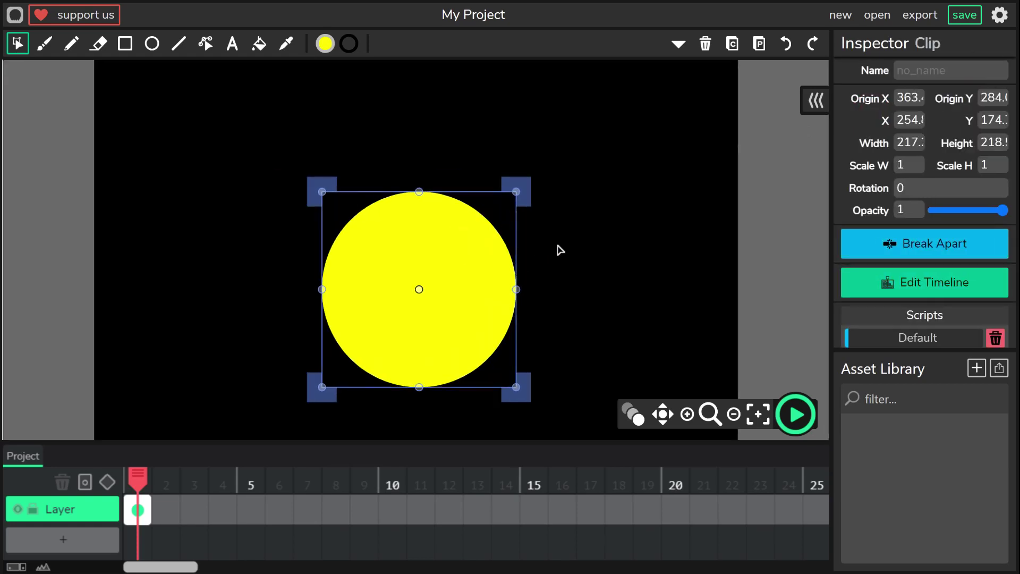
Step: Open the combined clip for editing and copy both half circles into a new frame 2 on its timeline
{"action": "double_click", "coordinate": [478, 253]}
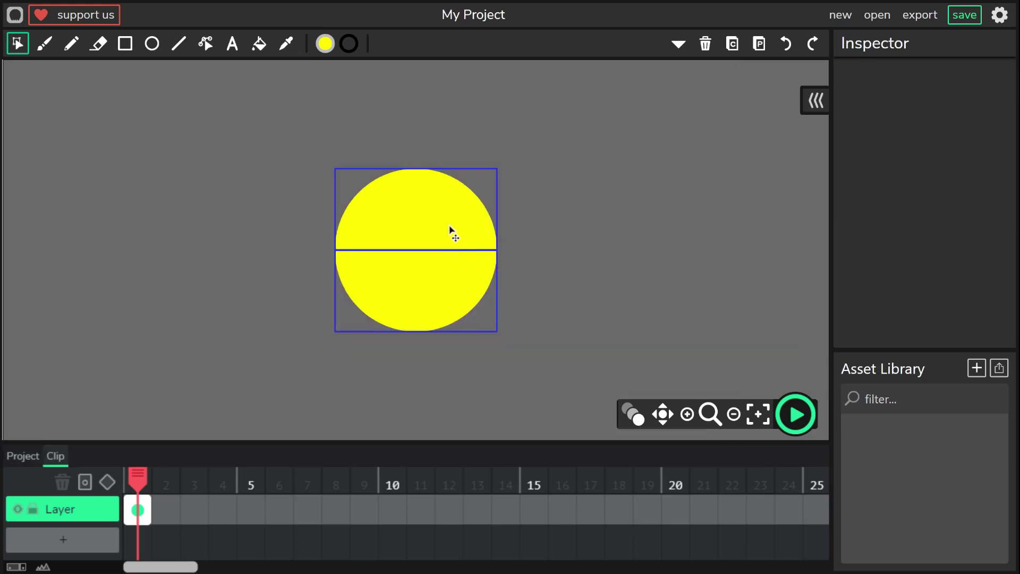
{"action": "left_click", "coordinate": [451, 232]}
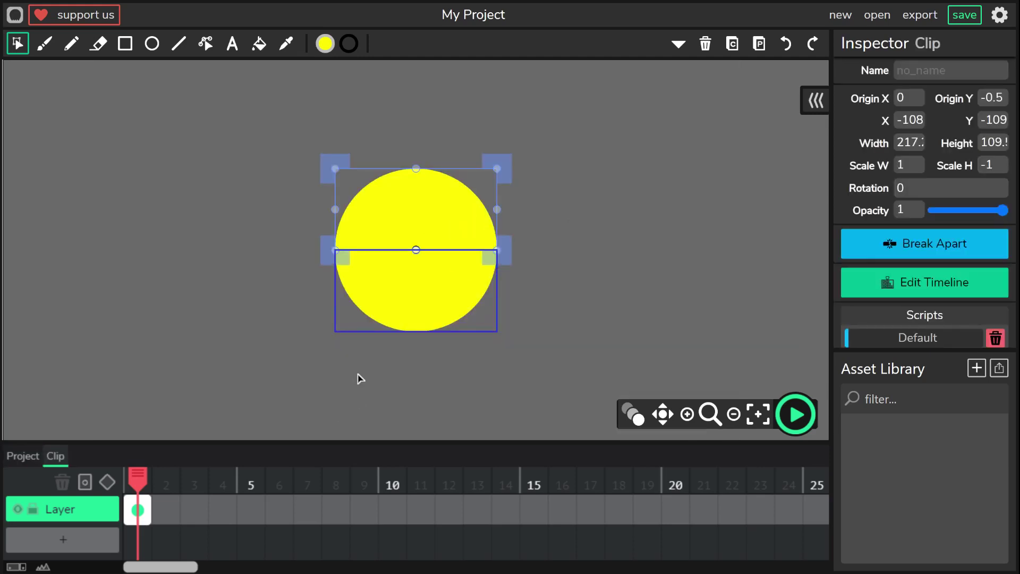
{"action": "left_click_drag", "start_coordinate": [311, 163], "coordinate": [518, 371]}
{"action": "left_click", "coordinate": [732, 45]}
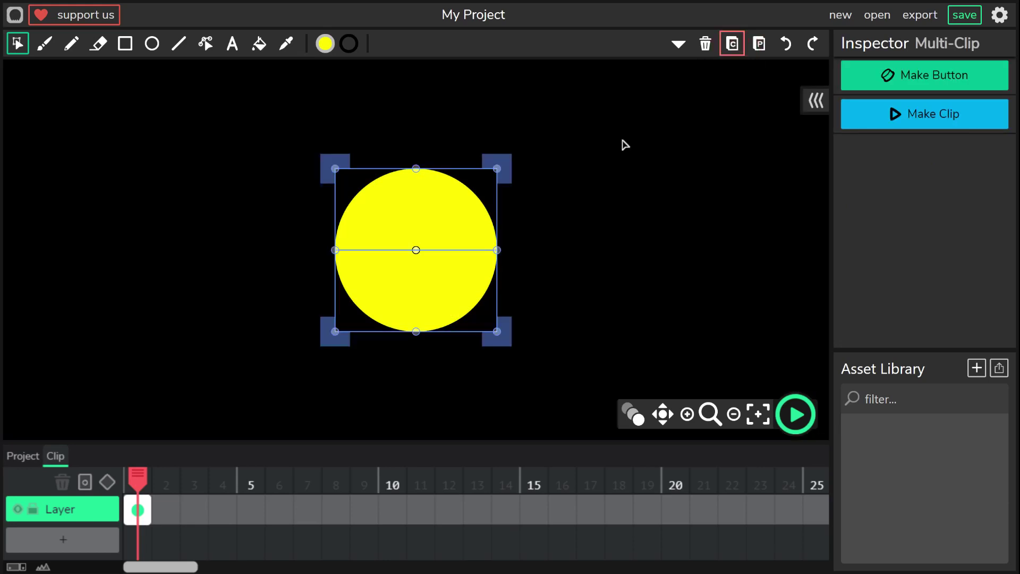
{"action": "left_click", "coordinate": [165, 514]}
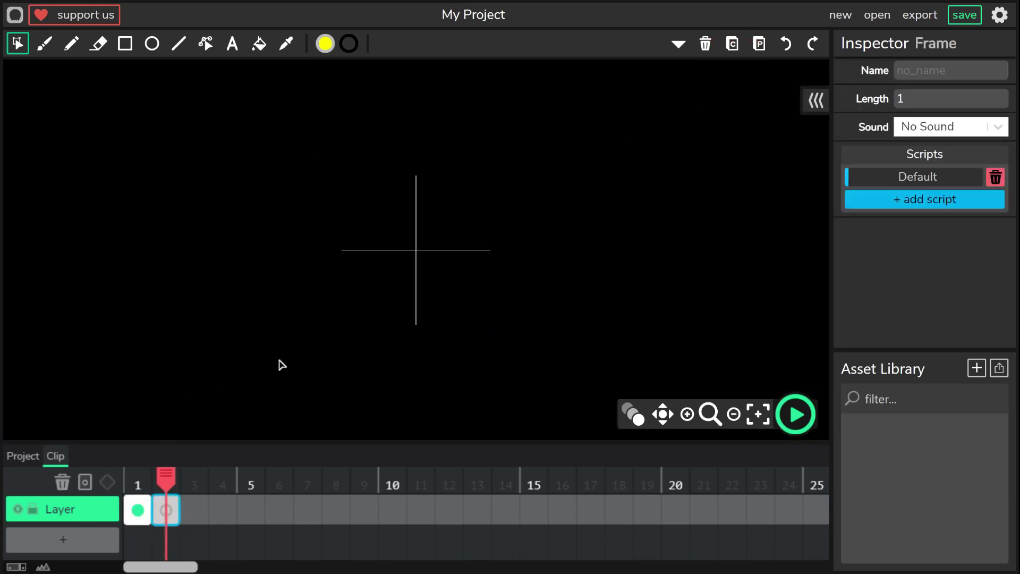
{"action": "left_click", "coordinate": [759, 45]}
{"action": "left_click", "coordinate": [531, 242]}
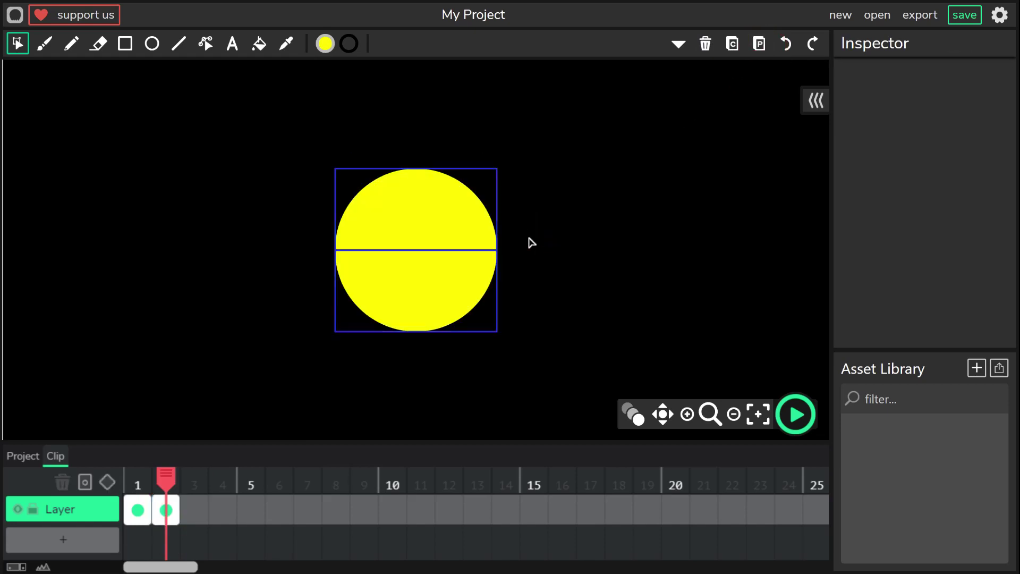
Step: Set the rotation of the upper half circle in frame 2 to -15
{"action": "left_click", "coordinate": [466, 226]}
{"action": "left_click", "coordinate": [903, 187]}
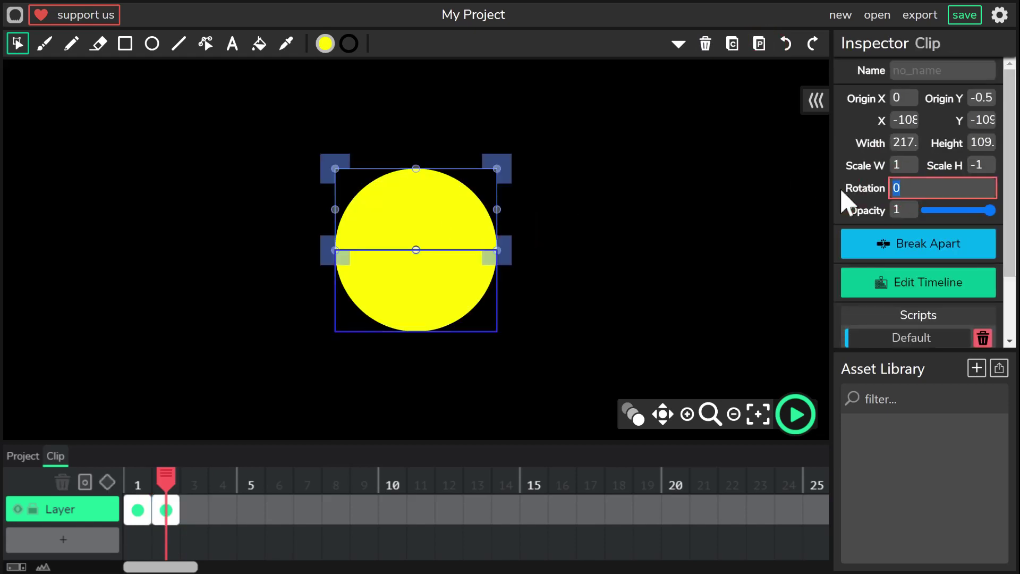
{"action": "type", "text": "-1"}
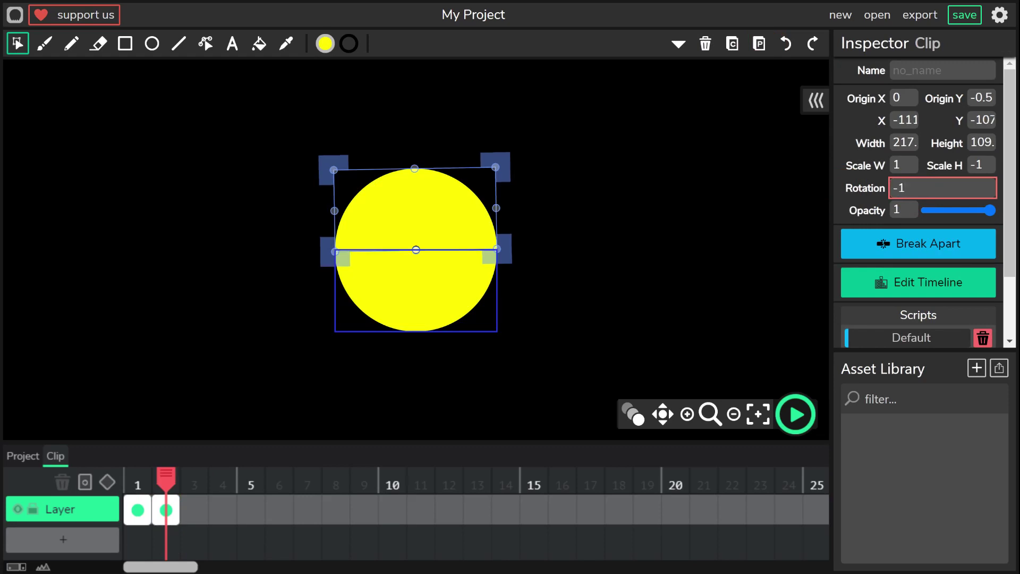
{"action": "type", "text": "5"}
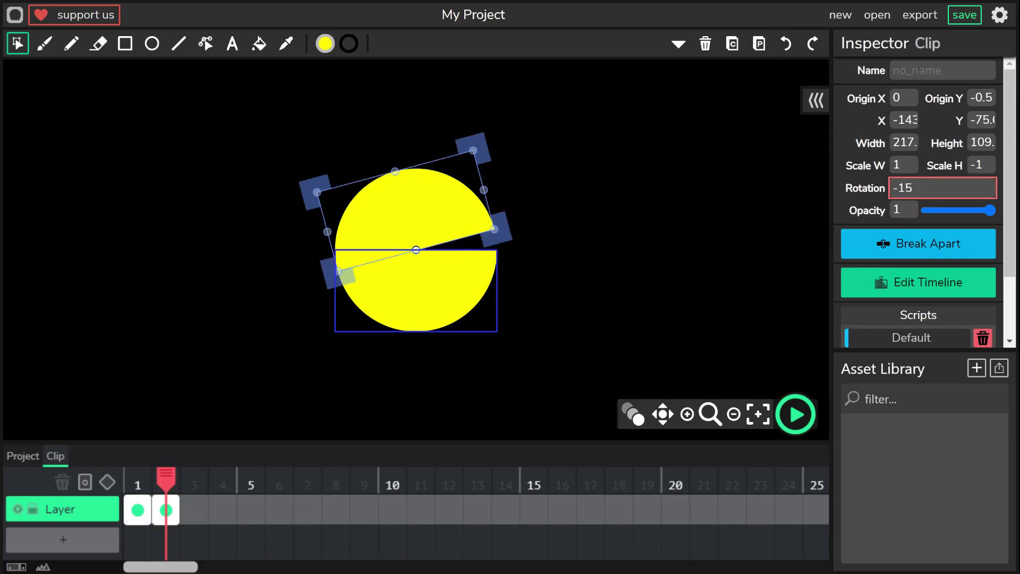
Step: Set the rotation of the lower half circle in frame 2 to 15
{"action": "left_click", "coordinate": [480, 292]}
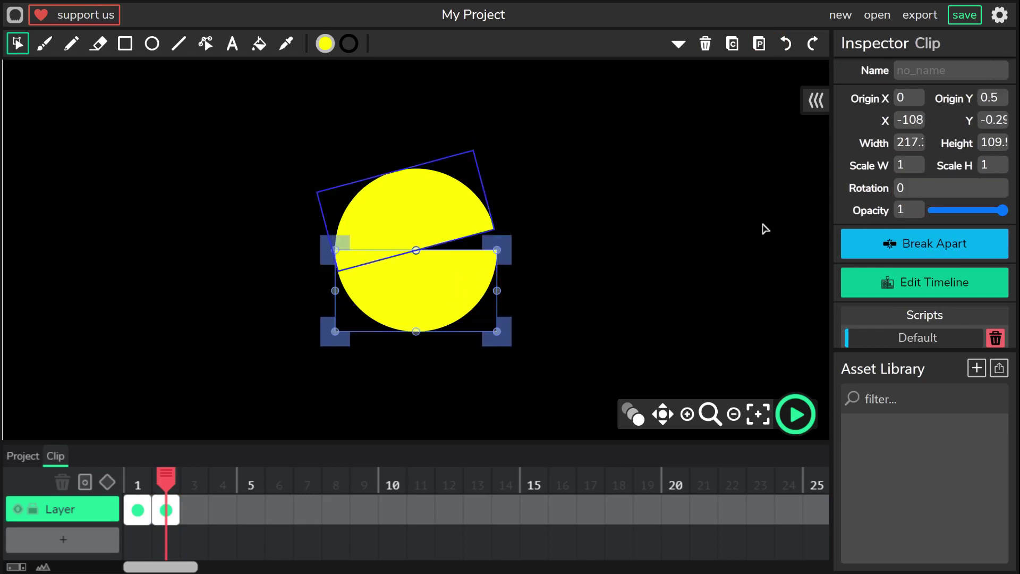
{"action": "left_click", "coordinate": [897, 190]}
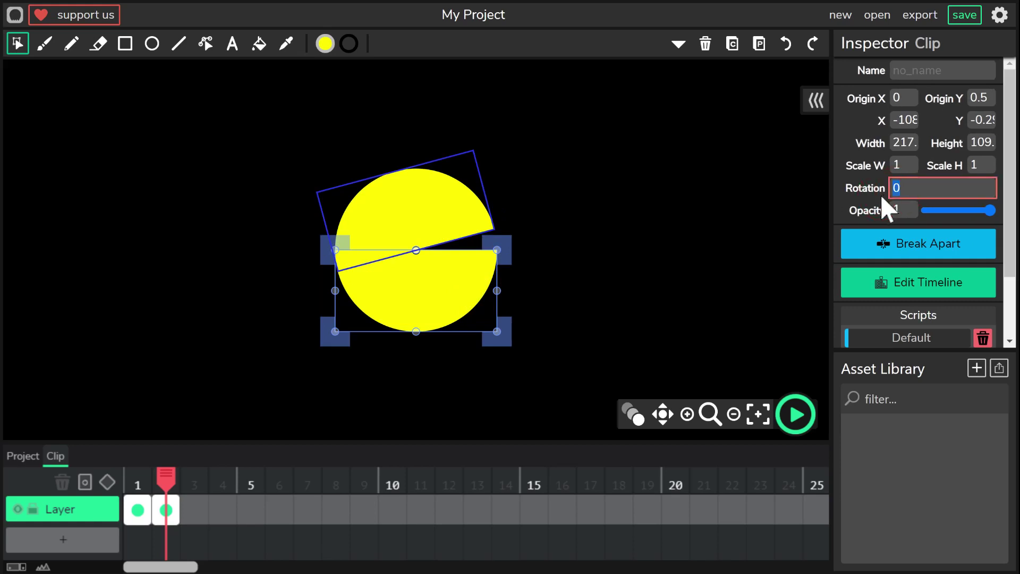
{"action": "type", "text": "15"}
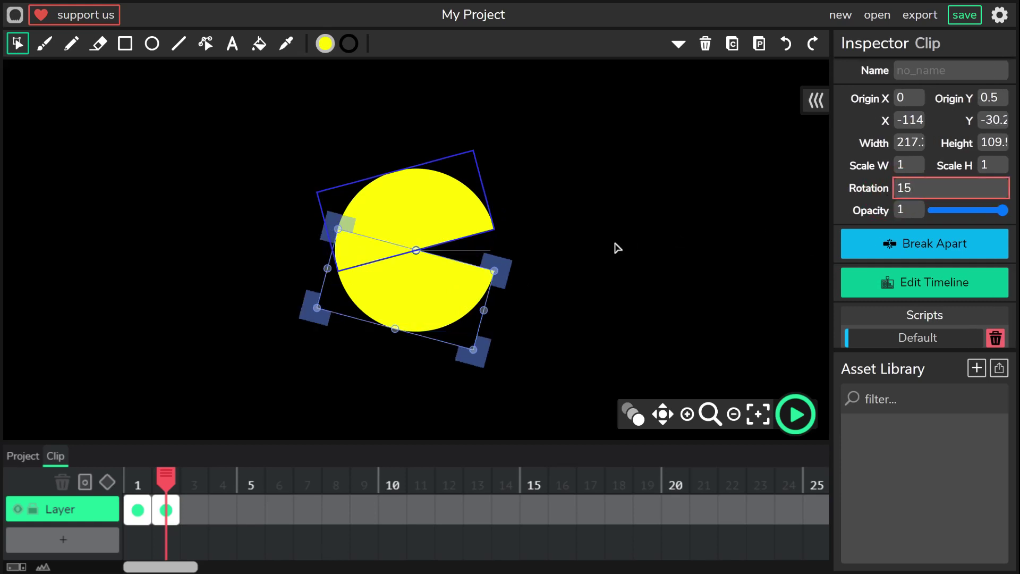
Step: Copy both half circles from frame 2 into a new frame 3 on the clip's timeline
{"action": "left_click", "coordinate": [565, 349]}
{"action": "key", "text": "ctrl+a"}
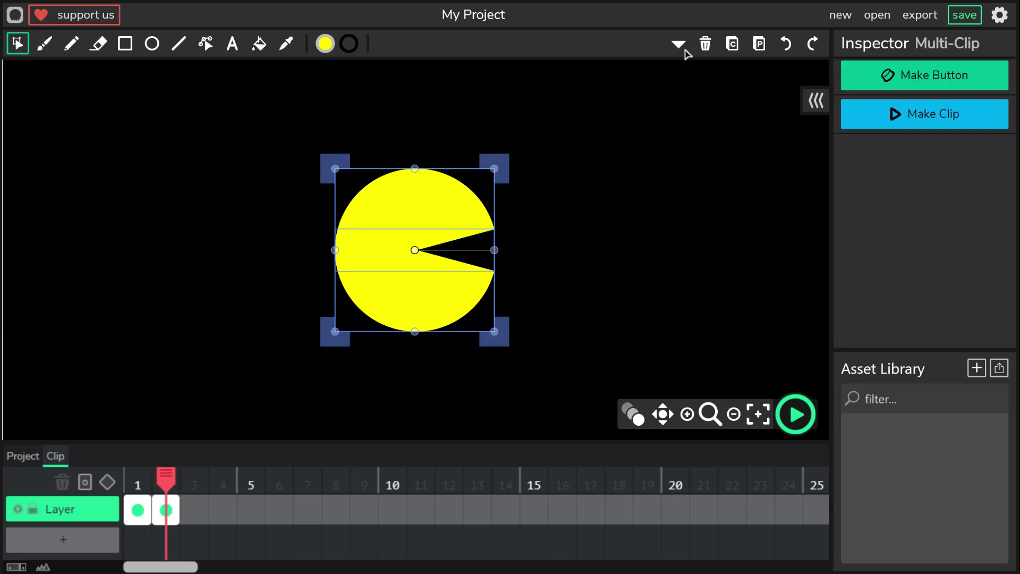
{"action": "left_click", "coordinate": [733, 45]}
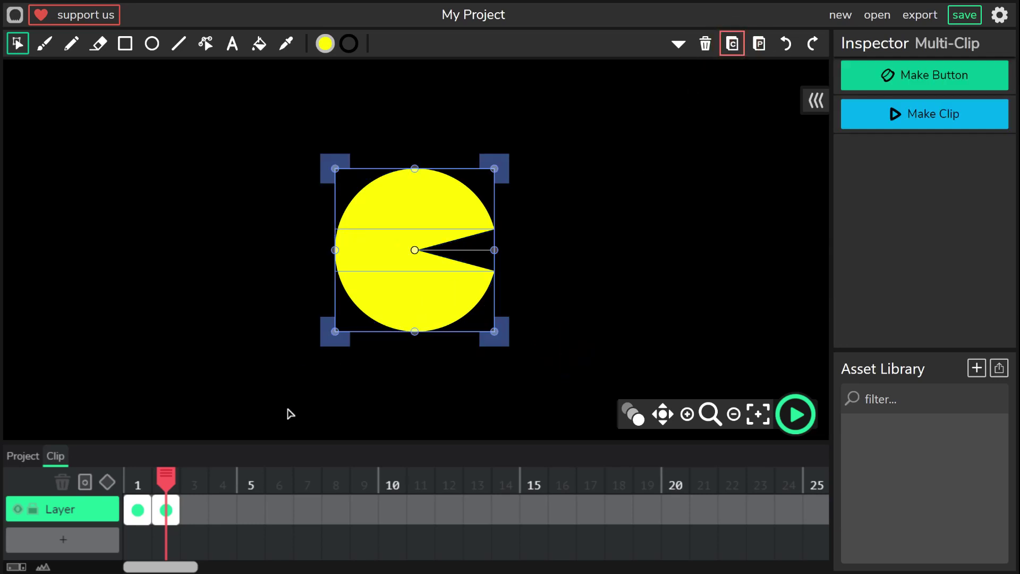
{"action": "left_click", "coordinate": [195, 511]}
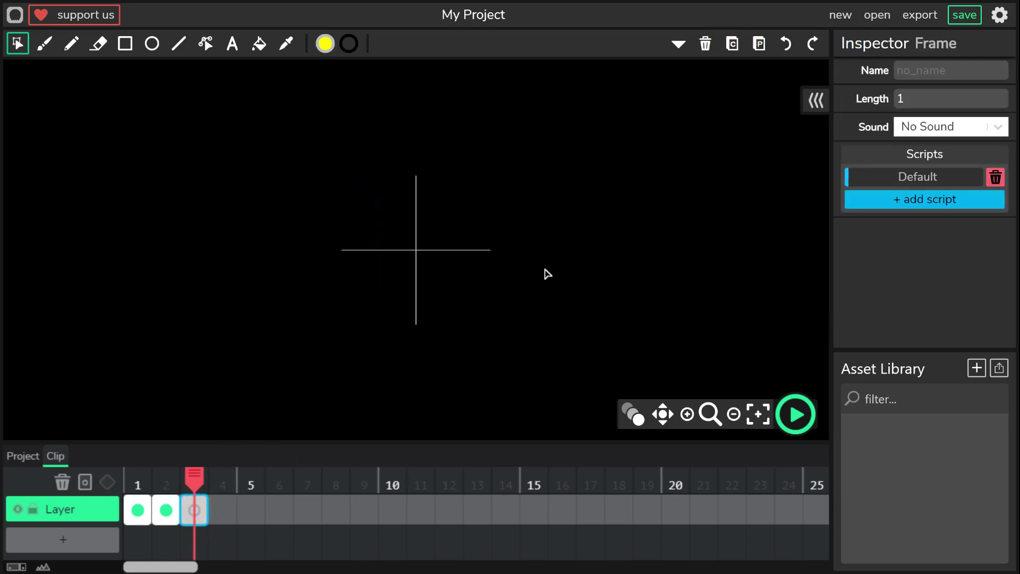
{"action": "left_click", "coordinate": [759, 46]}
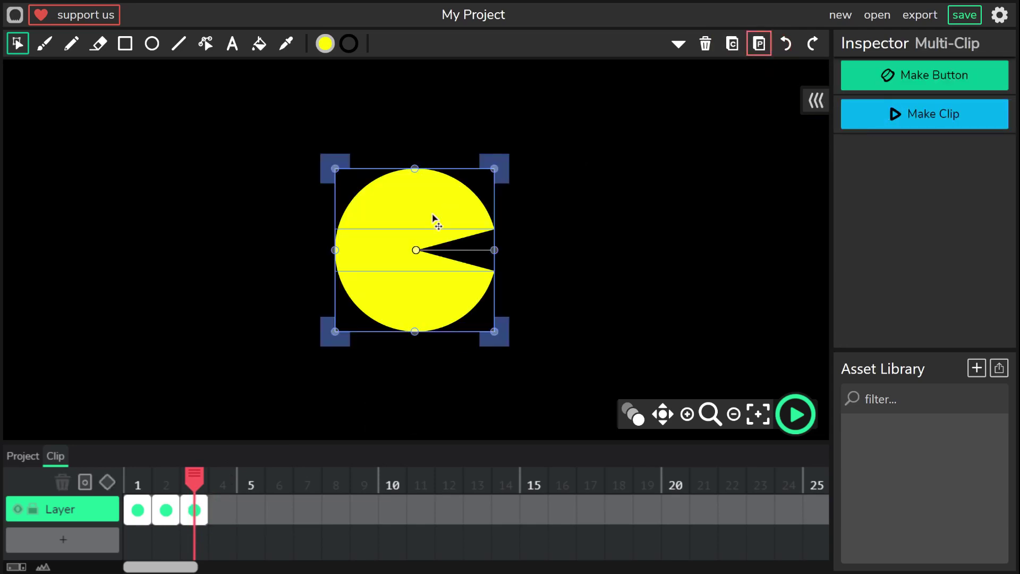
Step: Set the rotation of the upper half circle in frame 3 to -30
{"action": "left_click", "coordinate": [528, 221]}
{"action": "left_click", "coordinate": [415, 215]}
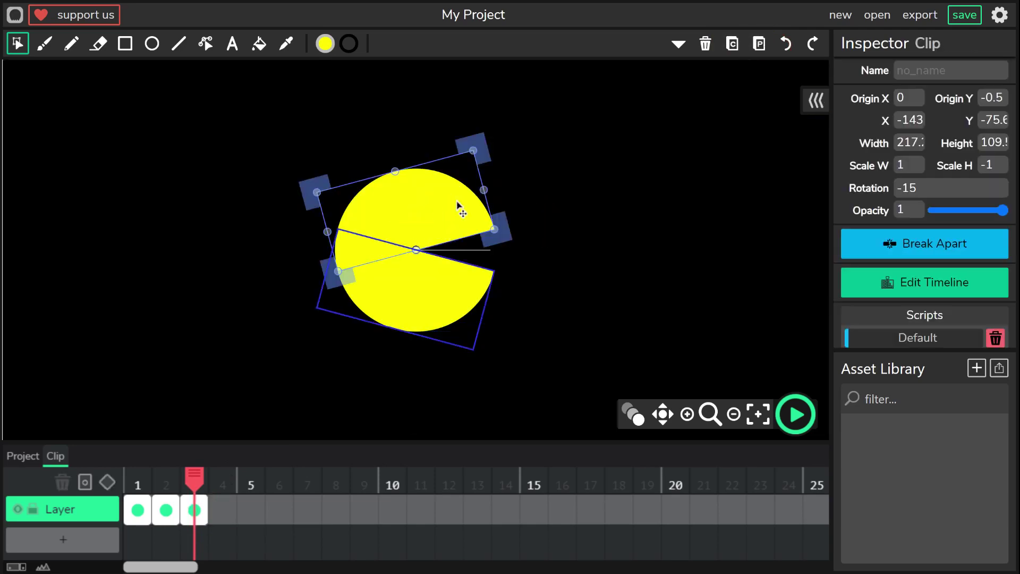
{"action": "double_click", "coordinate": [926, 189]}
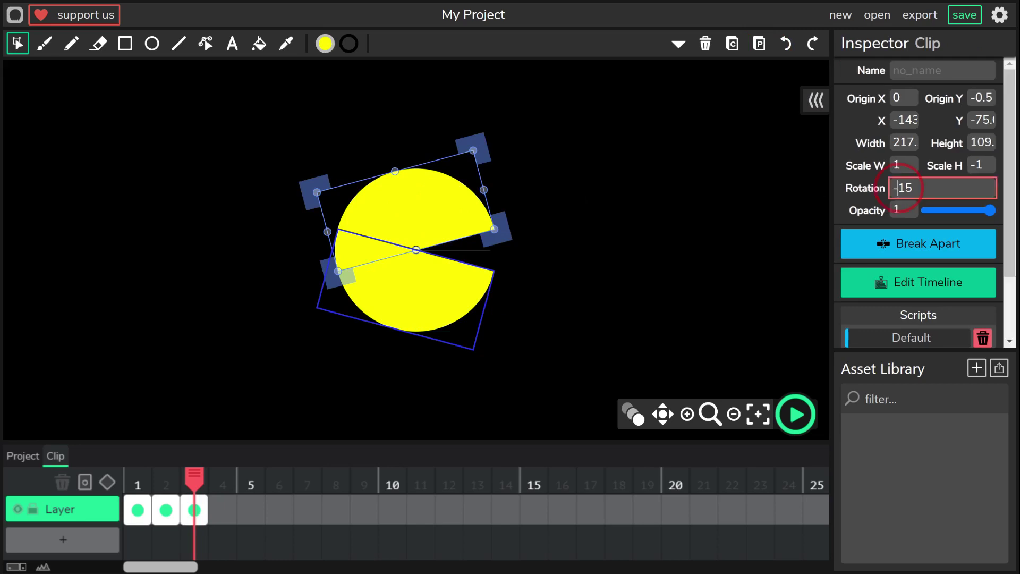
{"action": "type", "text": "3"}
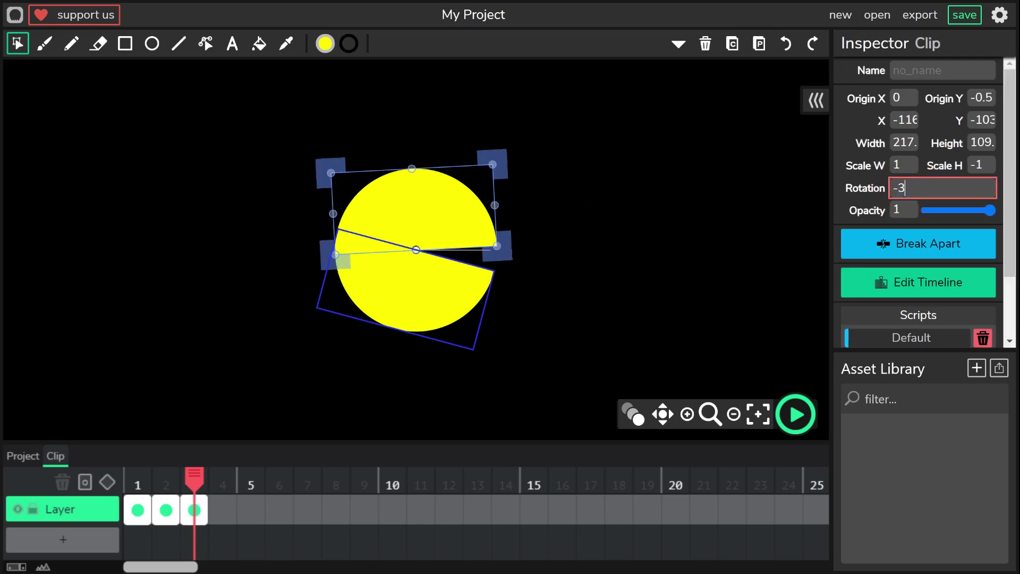
{"action": "type", "text": "0"}
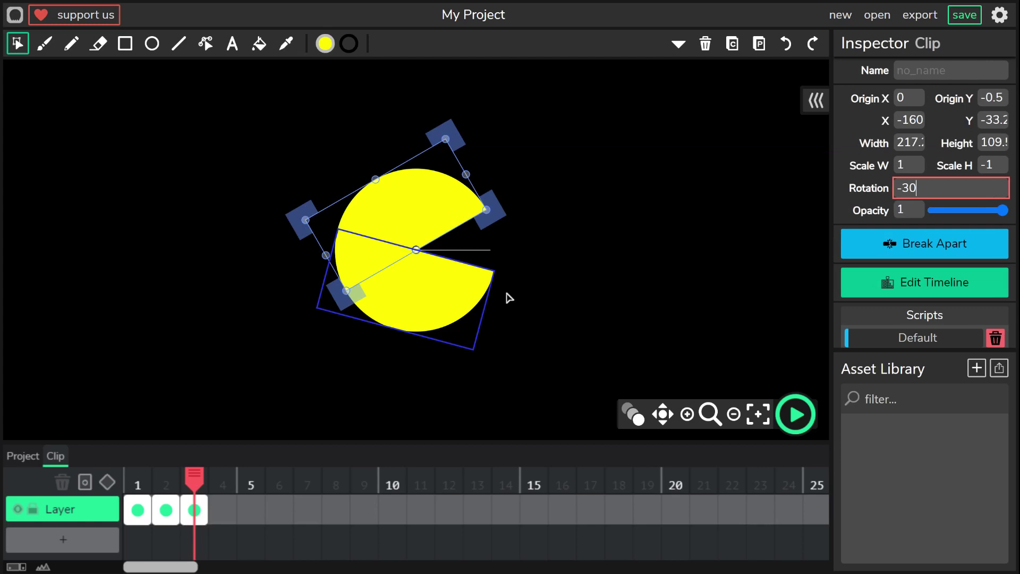
Step: Set the rotation of the lower half circle in frame 3 to 30
{"action": "left_click", "coordinate": [586, 304]}
{"action": "left_click", "coordinate": [456, 297]}
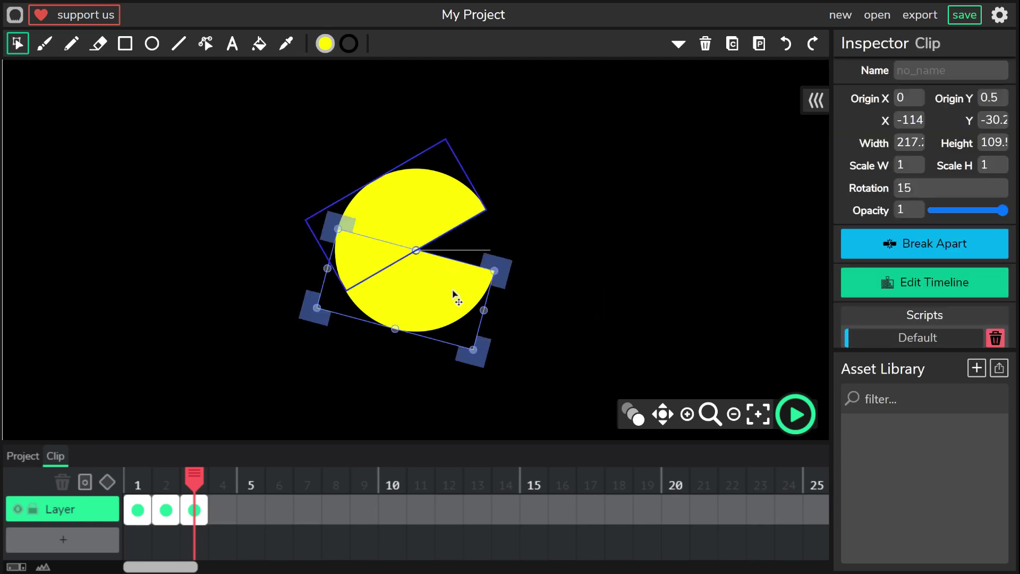
{"action": "left_click", "coordinate": [903, 190]}
{"action": "type", "text": "3"}
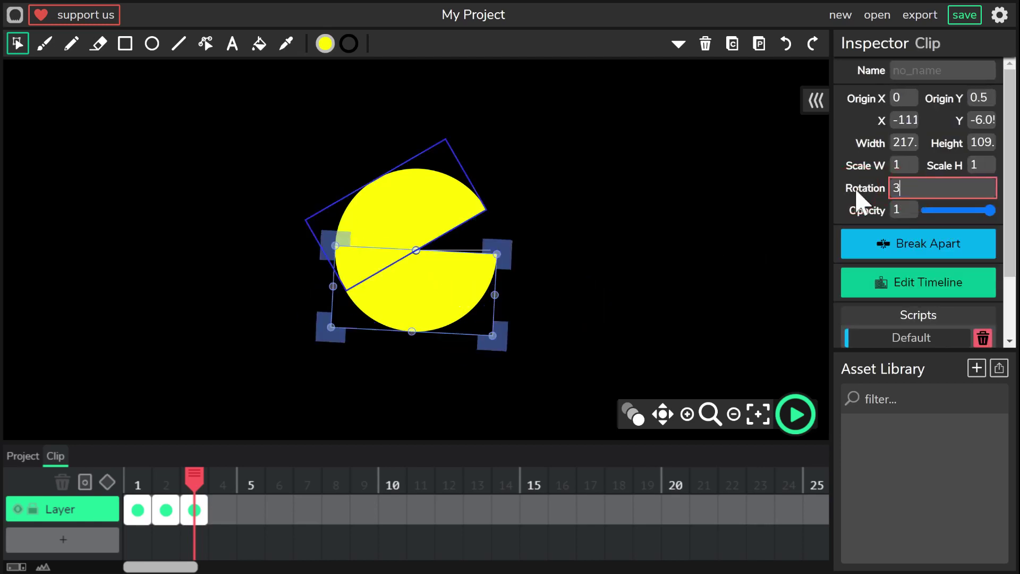
{"action": "type", "text": "0"}
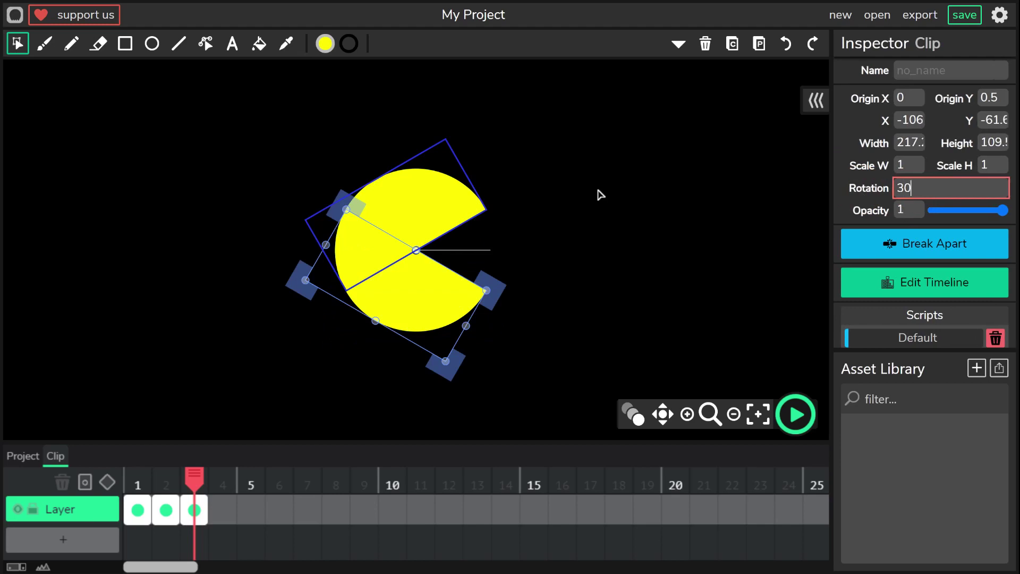
Step: Copy both half circles from frame 3 into a new frame 4 on the clip's timeline
{"action": "left_click", "coordinate": [585, 357]}
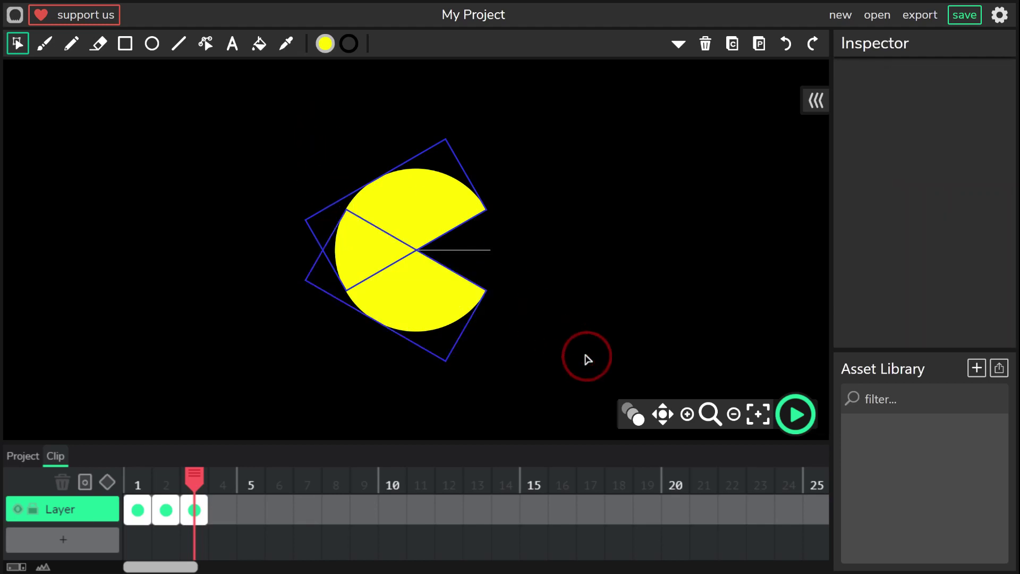
{"action": "key", "text": "ctrl+a"}
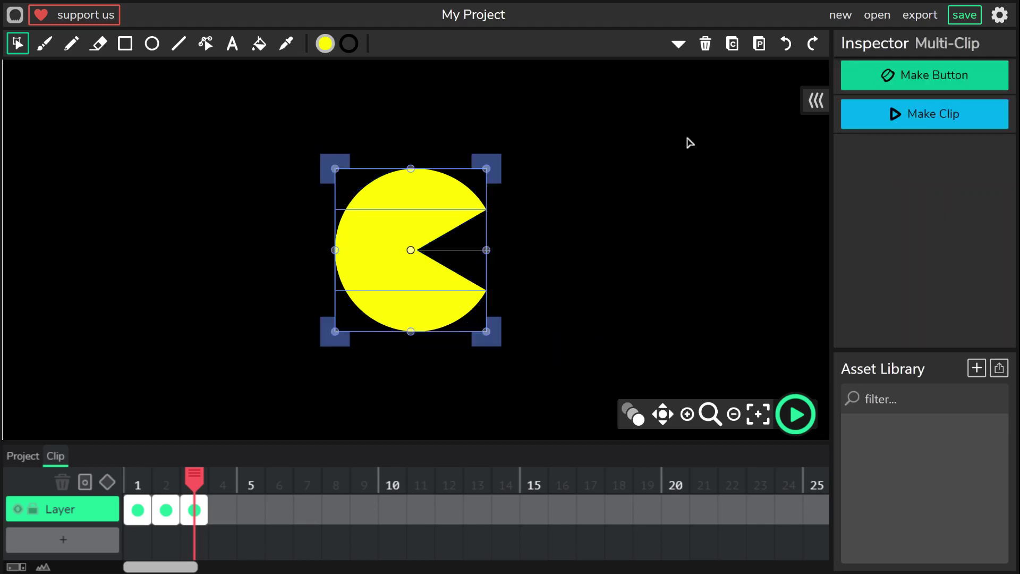
{"action": "left_click", "coordinate": [734, 45]}
{"action": "left_click", "coordinate": [220, 510]}
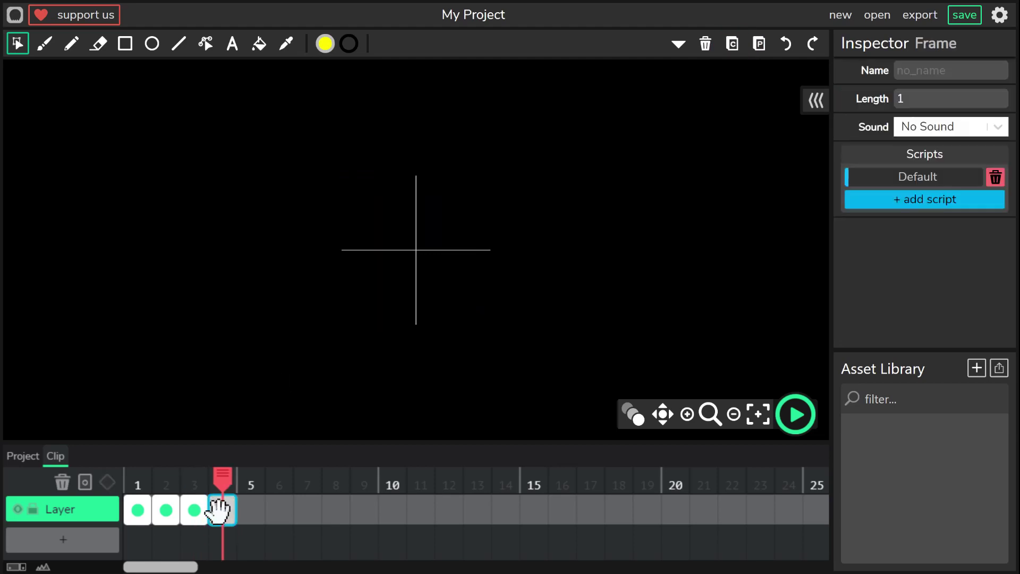
{"action": "left_click", "coordinate": [758, 43]}
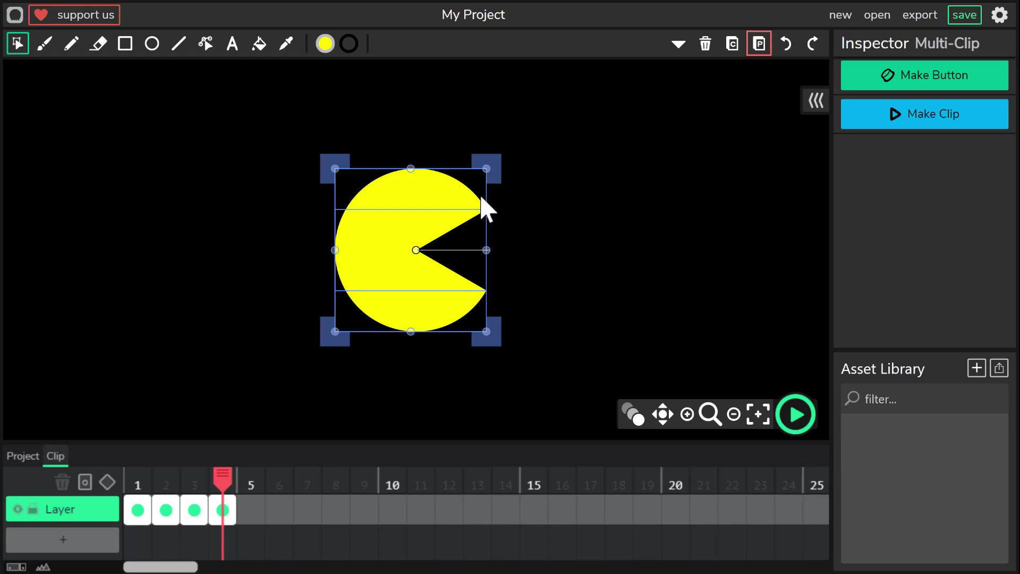
Step: Set the rotation of the upper half circle in frame 4 to -45
{"action": "left_click", "coordinate": [569, 205]}
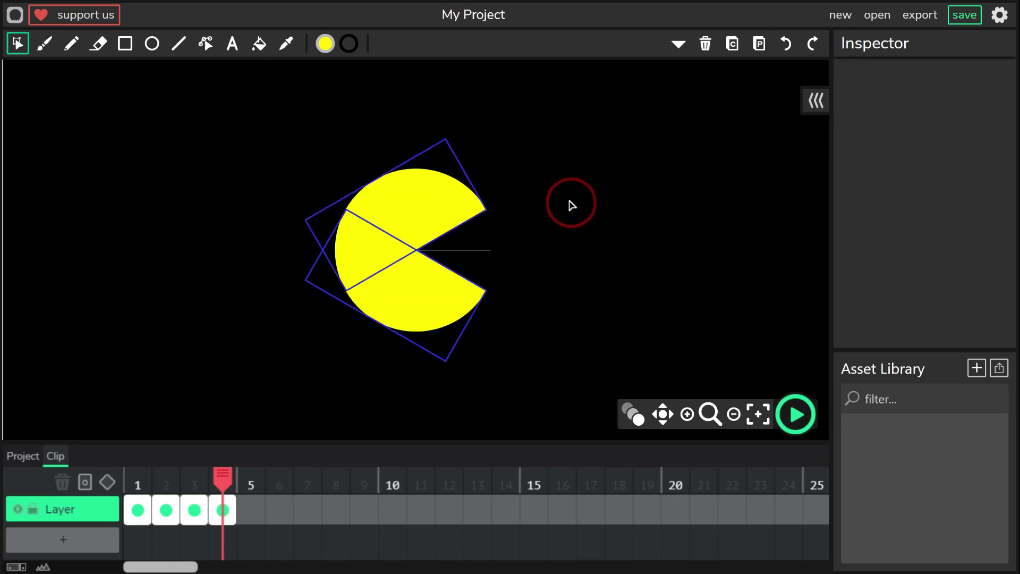
{"action": "left_click", "coordinate": [436, 196]}
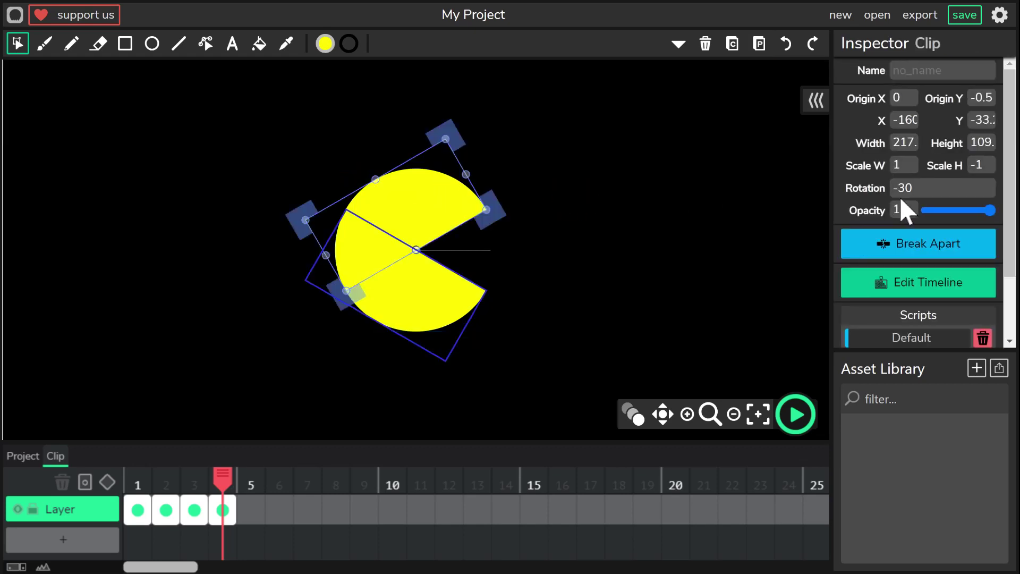
{"action": "left_click", "coordinate": [924, 188]}
{"action": "double_click", "coordinate": [924, 189]}
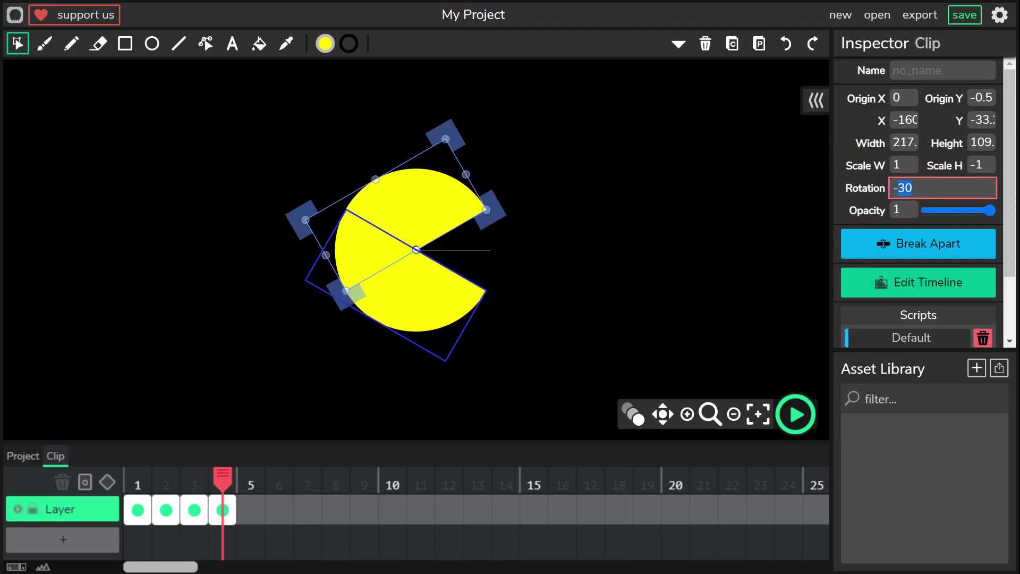
{"action": "type", "text": "45"}
Step: Set the rotation of the lower half circle in frame 4 to 45
{"action": "left_click", "coordinate": [588, 262]}
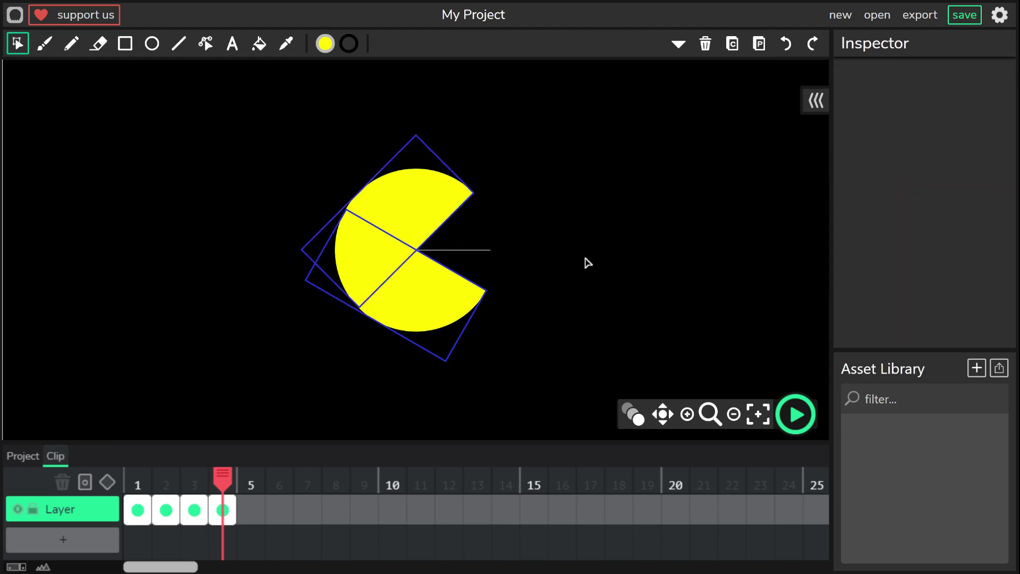
{"action": "left_click", "coordinate": [464, 295]}
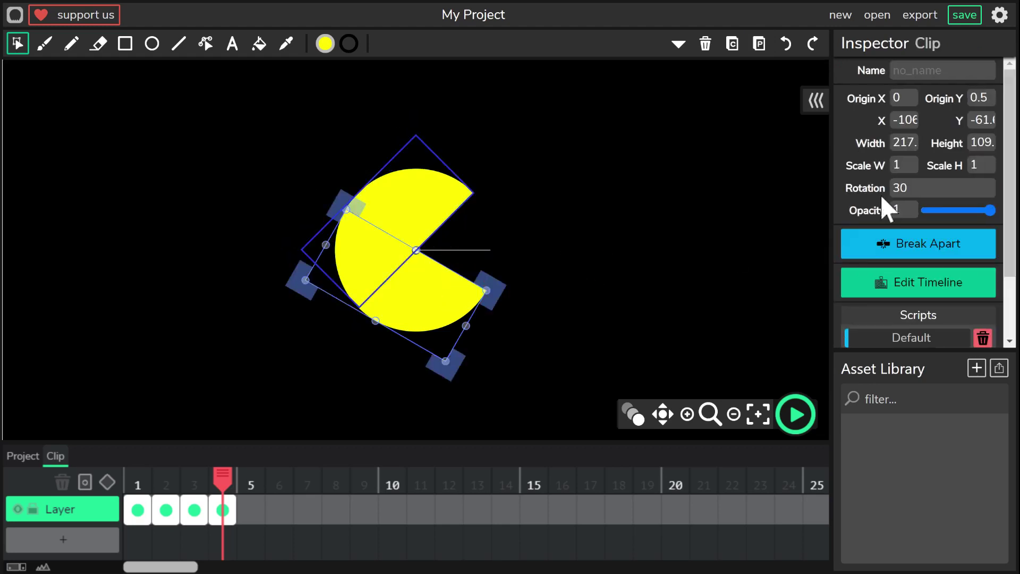
{"action": "left_click", "coordinate": [972, 189]}
{"action": "double_click", "coordinate": [971, 189]}
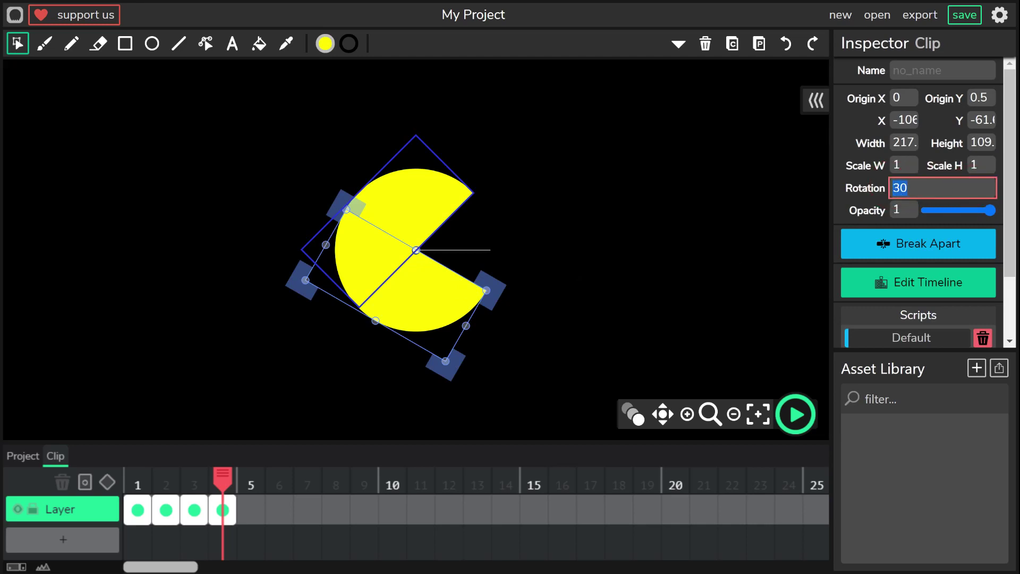
{"action": "type", "text": "45"}
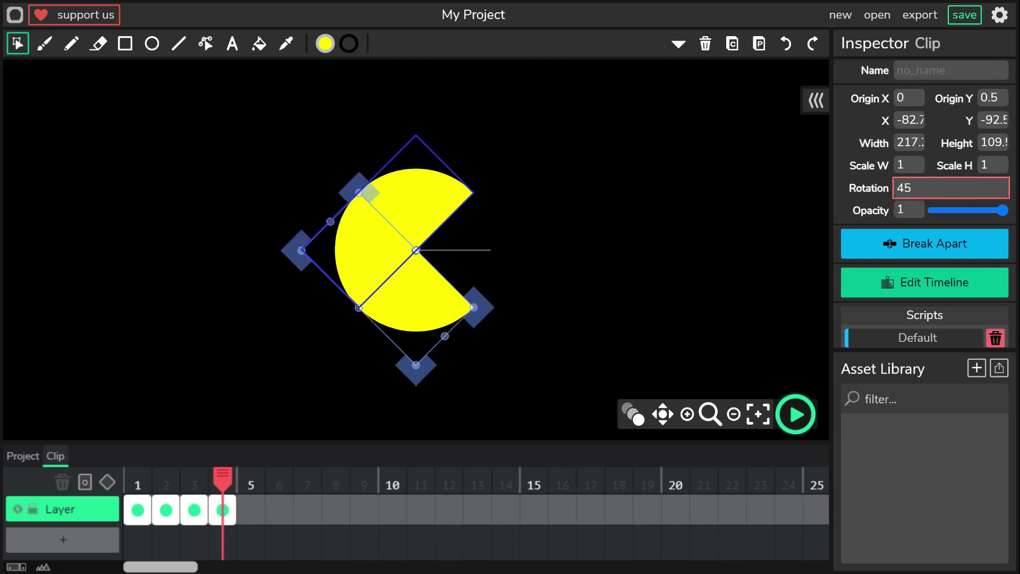
Step: Duplicate the whole of frame 3 into frame 5 of the clip so the mouth starts closing
{"action": "left_click", "coordinate": [194, 510]}
{"action": "left_click", "coordinate": [732, 43]}
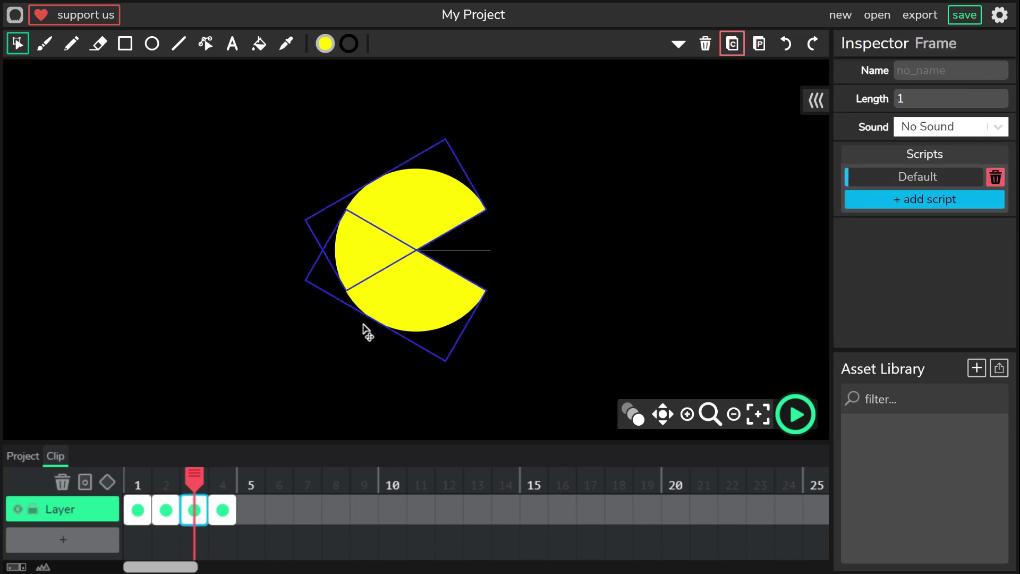
{"action": "left_click", "coordinate": [250, 509]}
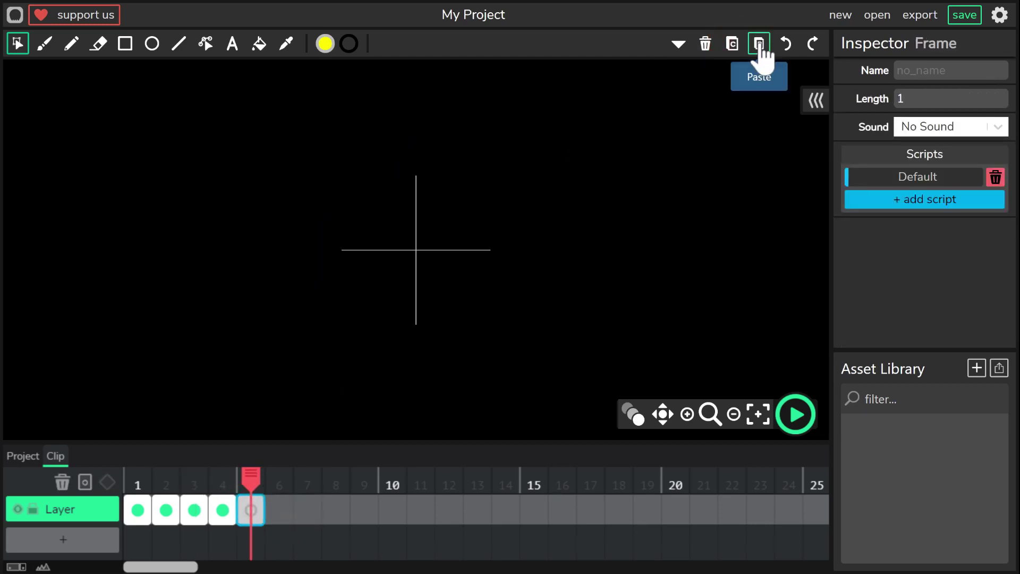
{"action": "left_click", "coordinate": [759, 43]}
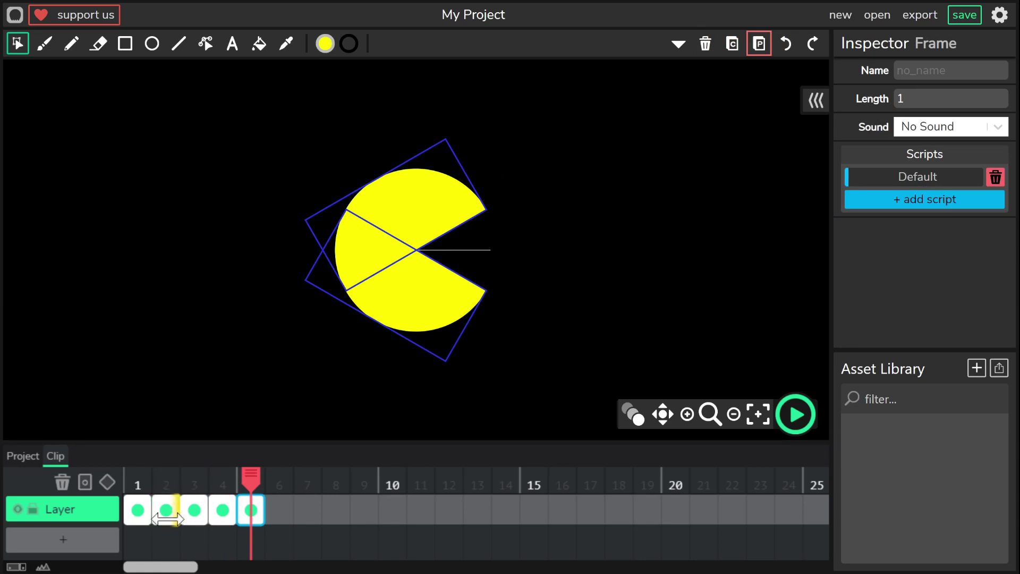
Step: Duplicate the whole of frame 2 into frame 6 of the clip to continue closing the mouth
{"action": "left_click", "coordinate": [166, 518]}
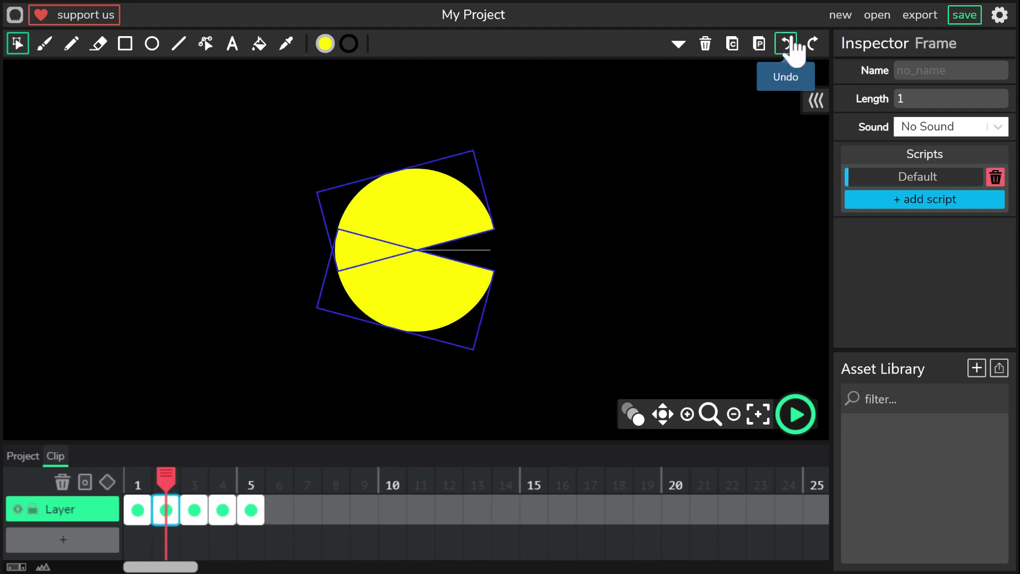
{"action": "left_click", "coordinate": [732, 44]}
{"action": "left_click", "coordinate": [279, 511]}
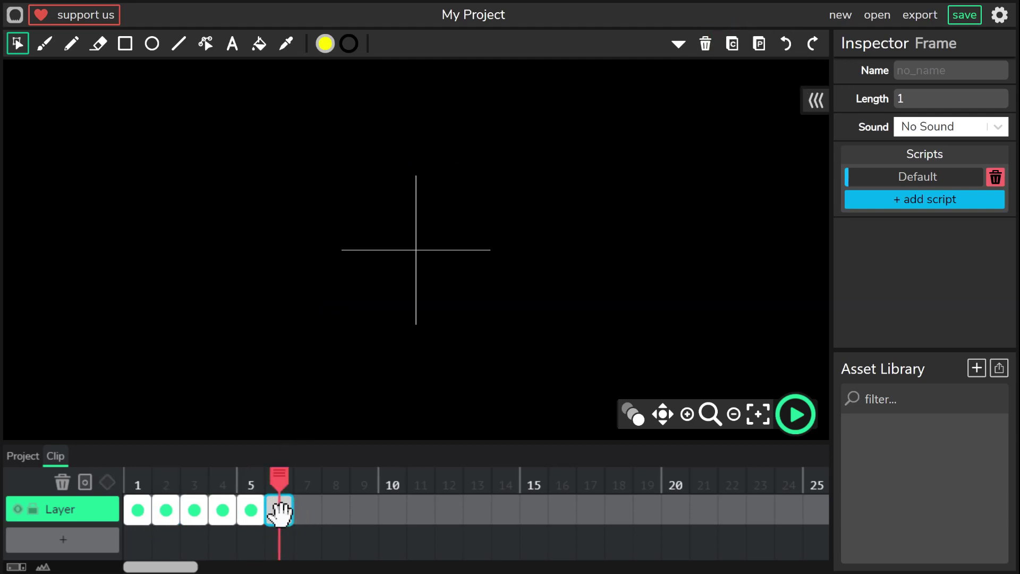
{"action": "left_click", "coordinate": [758, 43]}
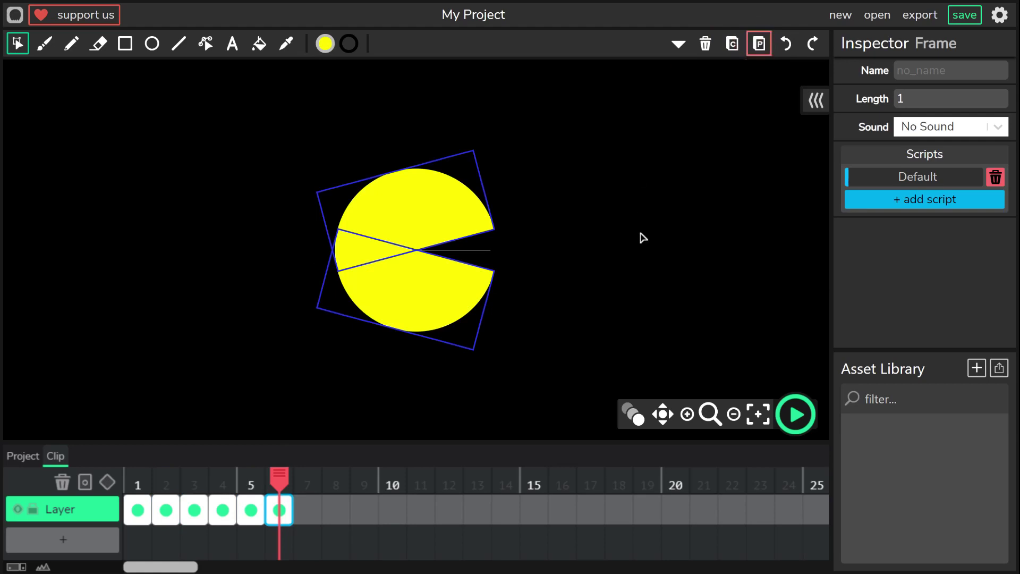
Step: Preview the mouth animation inside the clip, return to the main project timeline and preview it there
{"action": "left_click", "coordinate": [796, 415]}
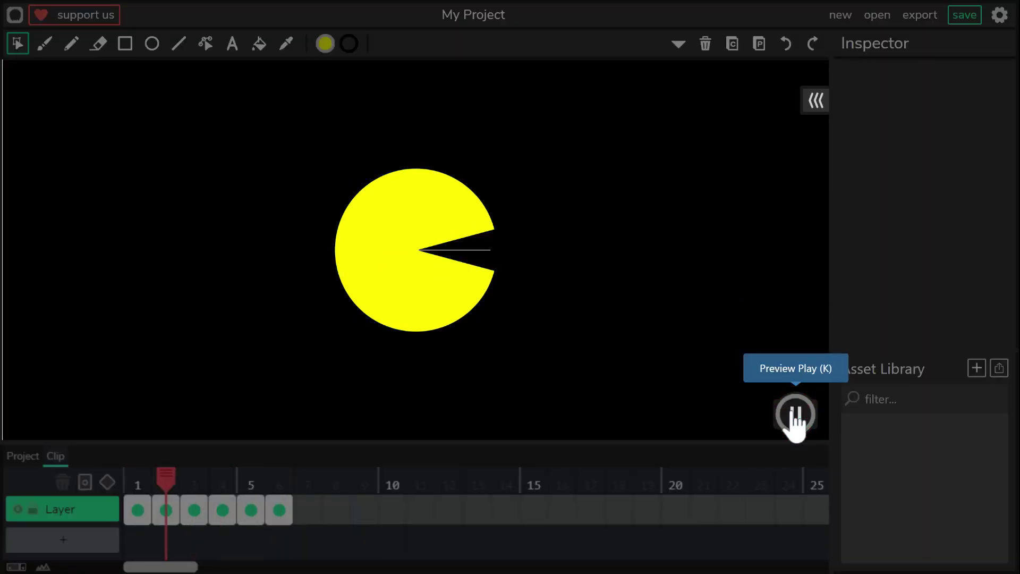
{"action": "left_click", "coordinate": [796, 414]}
{"action": "left_click", "coordinate": [24, 457]}
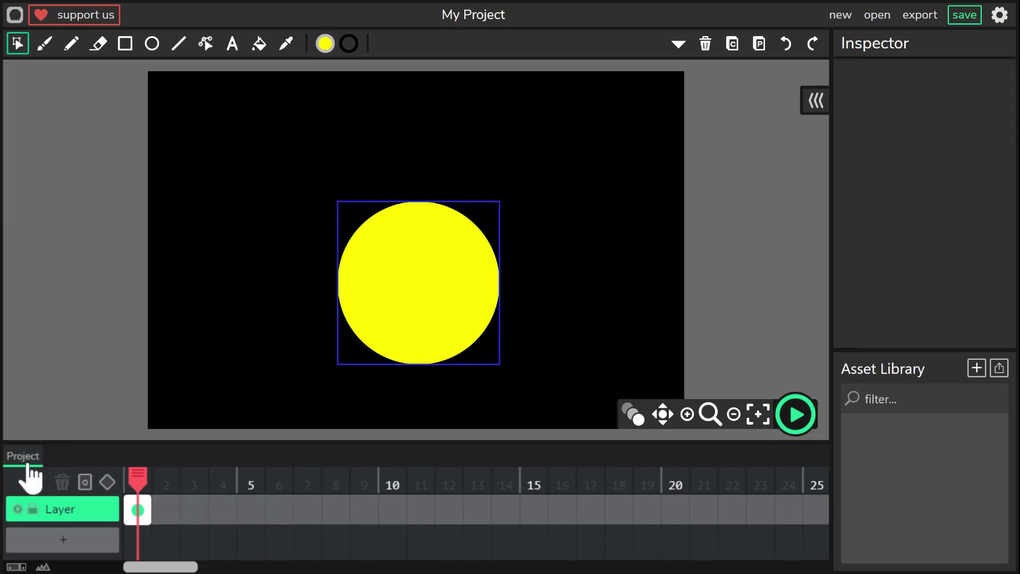
{"action": "left_click", "coordinate": [800, 417]}
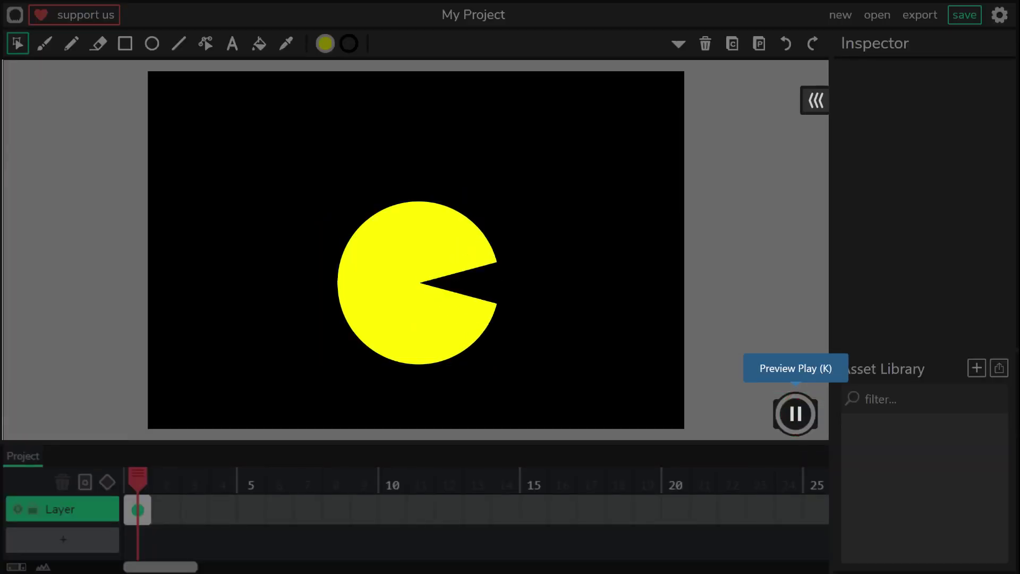
{"action": "left_click", "coordinate": [801, 416]}
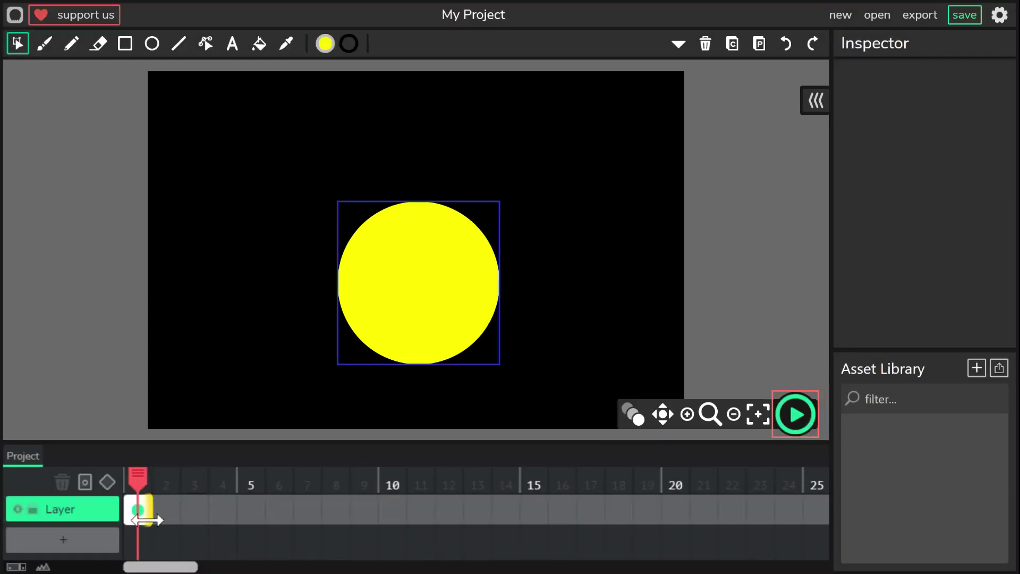
Step: Extend the first frame on the main project timeline to a length of 12 frames
{"action": "left_click_drag", "start_coordinate": [144, 519], "coordinate": [441, 508]}
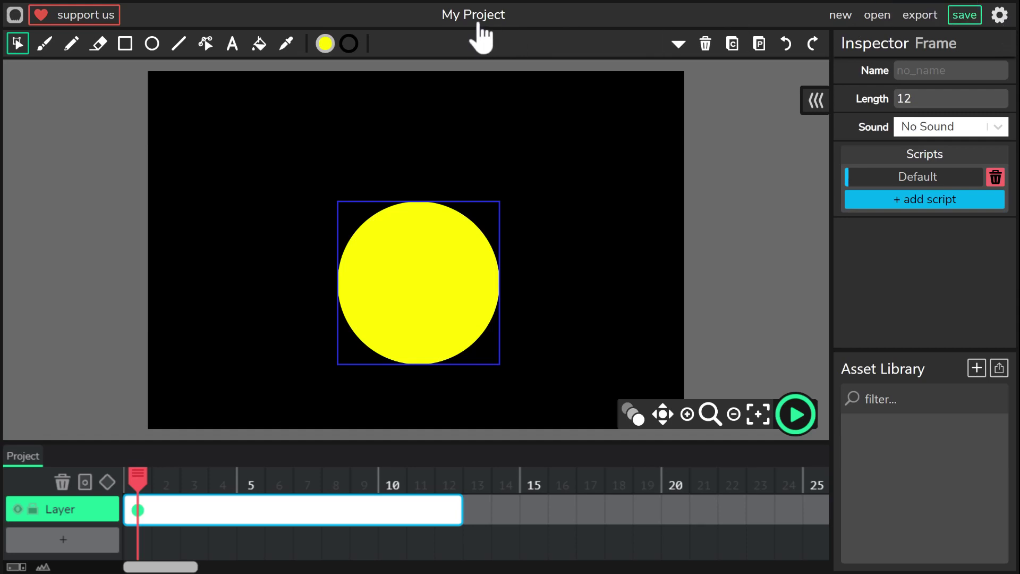
Step: Rename the project as pacman in the project settings and save it as a .wick file
{"action": "left_click", "coordinate": [479, 23]}
{"action": "left_click_drag", "start_coordinate": [512, 243], "coordinate": [427, 245]}
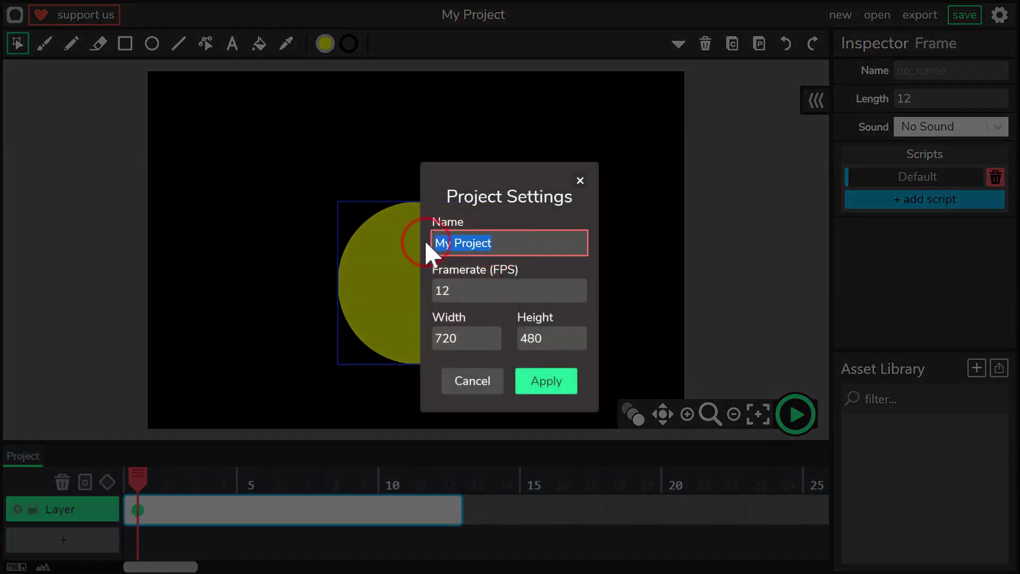
{"action": "type", "text": "pacman"}
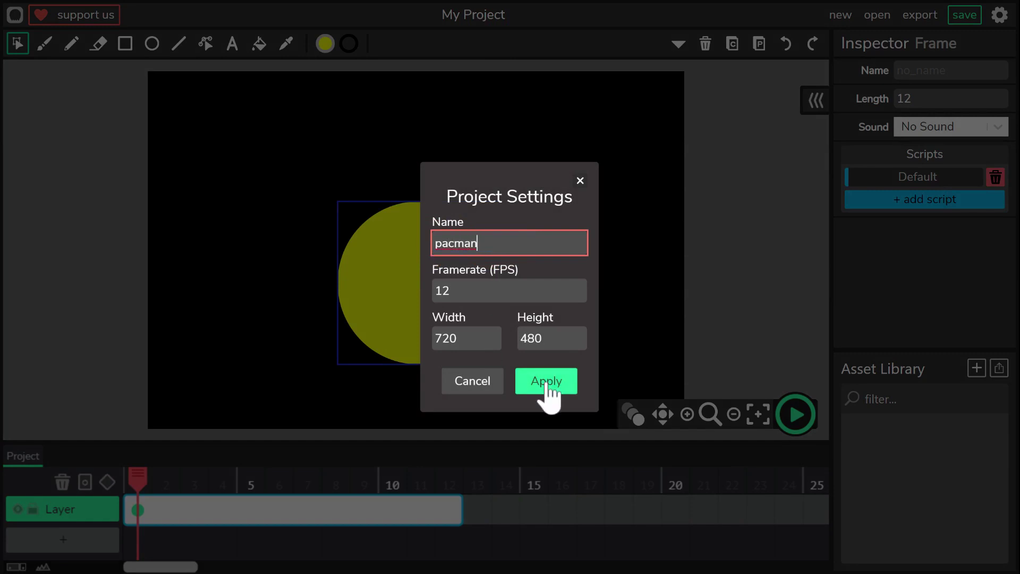
{"action": "left_click", "coordinate": [546, 381]}
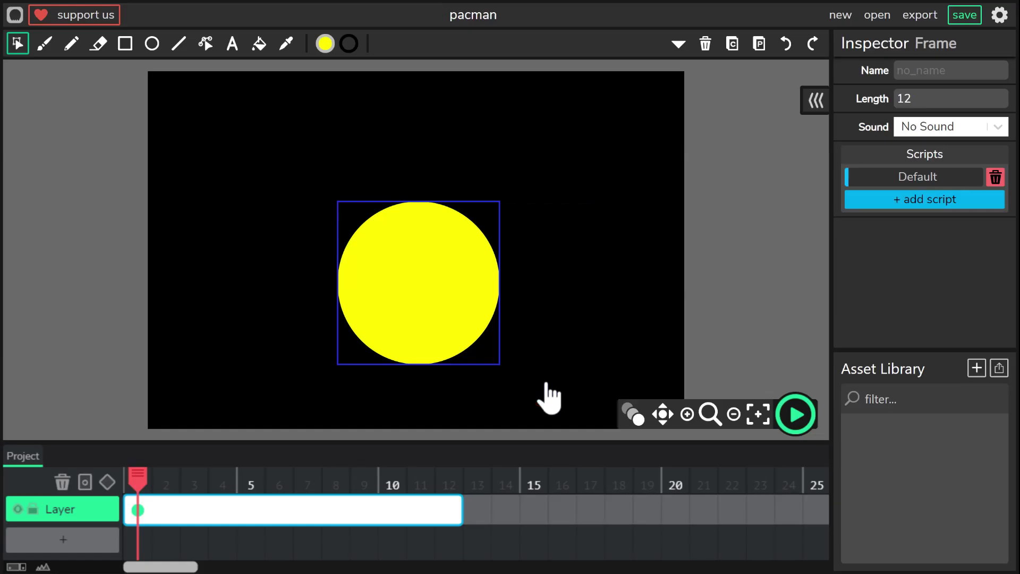
{"action": "left_click", "coordinate": [964, 15]}
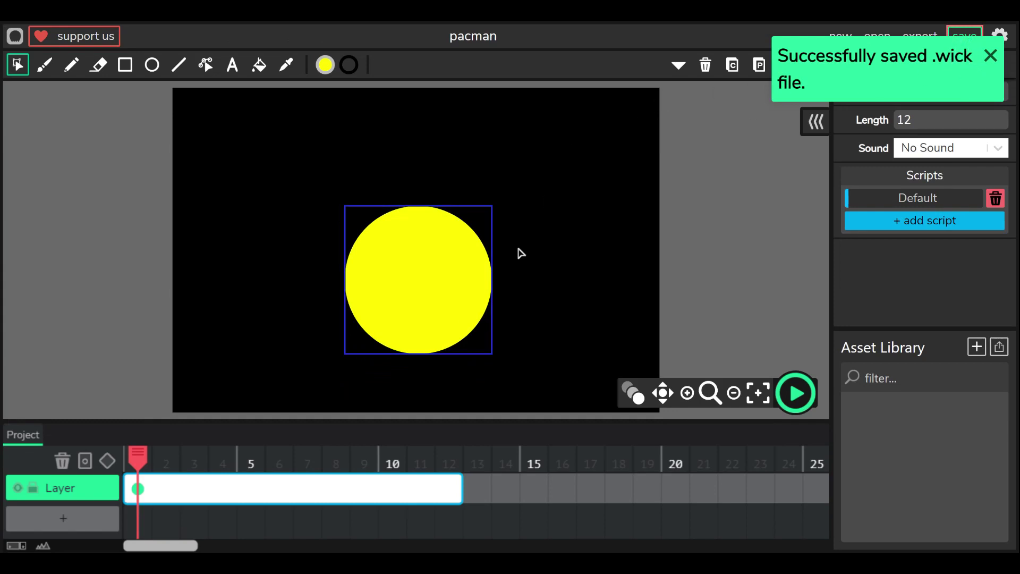
{"action": "left_click", "coordinate": [990, 55]}
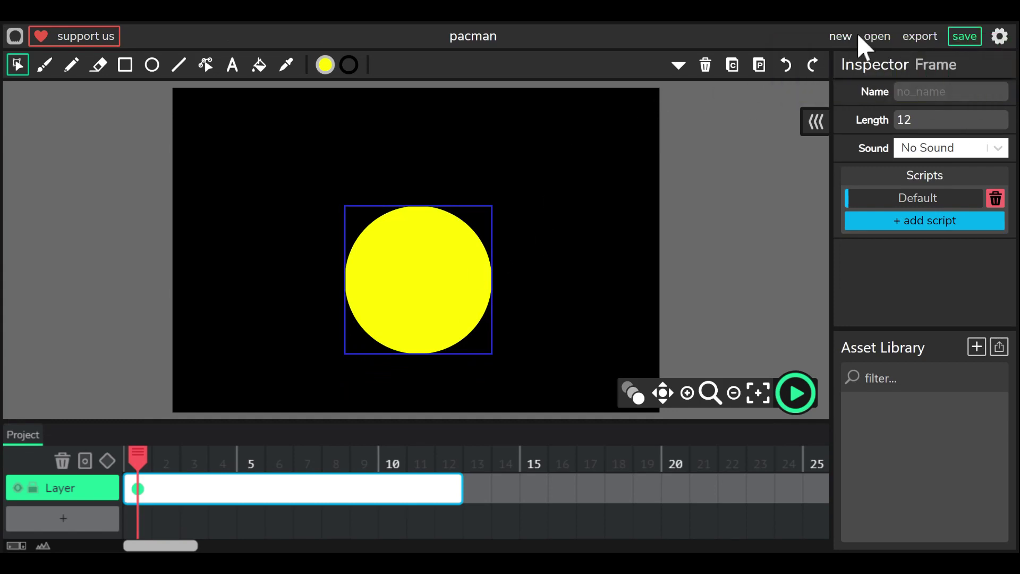
Step: Export the pacman project as an animated GIF and open the downloaded file in a new browser tab to view it
{"action": "left_click", "coordinate": [918, 36]}
{"action": "left_click", "coordinate": [383, 364]}
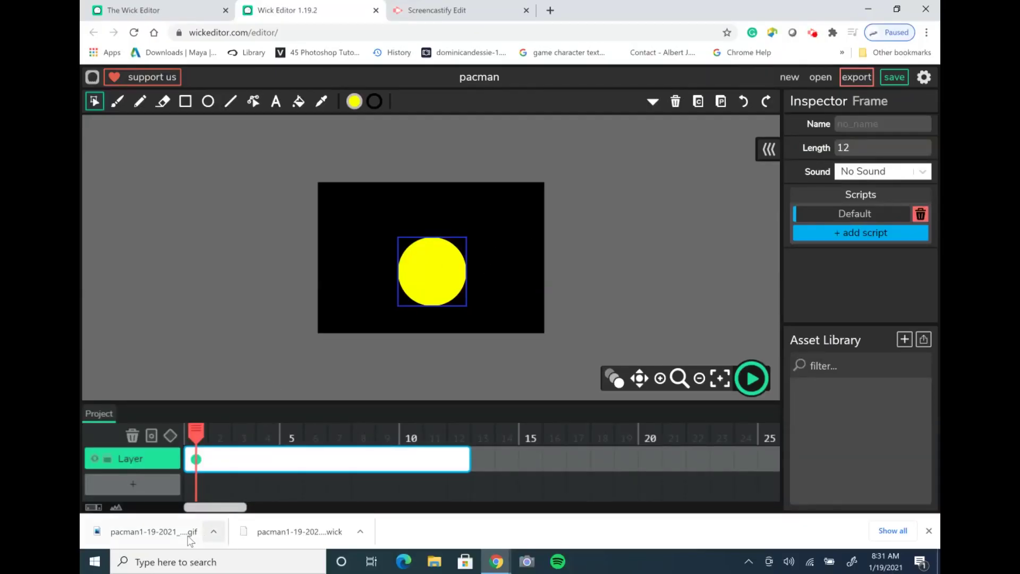
{"action": "left_click_drag", "start_coordinate": [160, 531], "coordinate": [585, 14]}
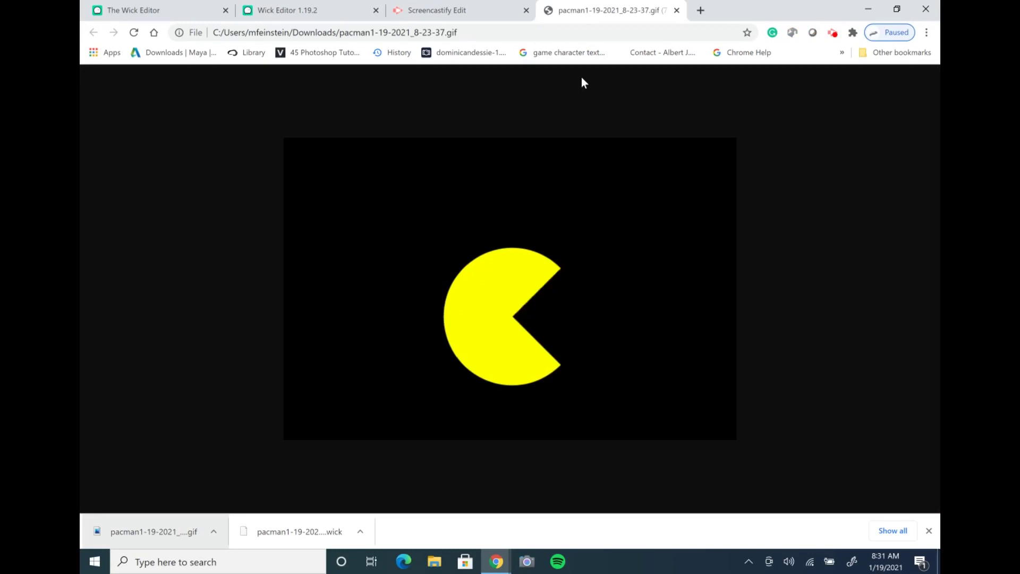
{"action": "left_click", "coordinate": [837, 37]}
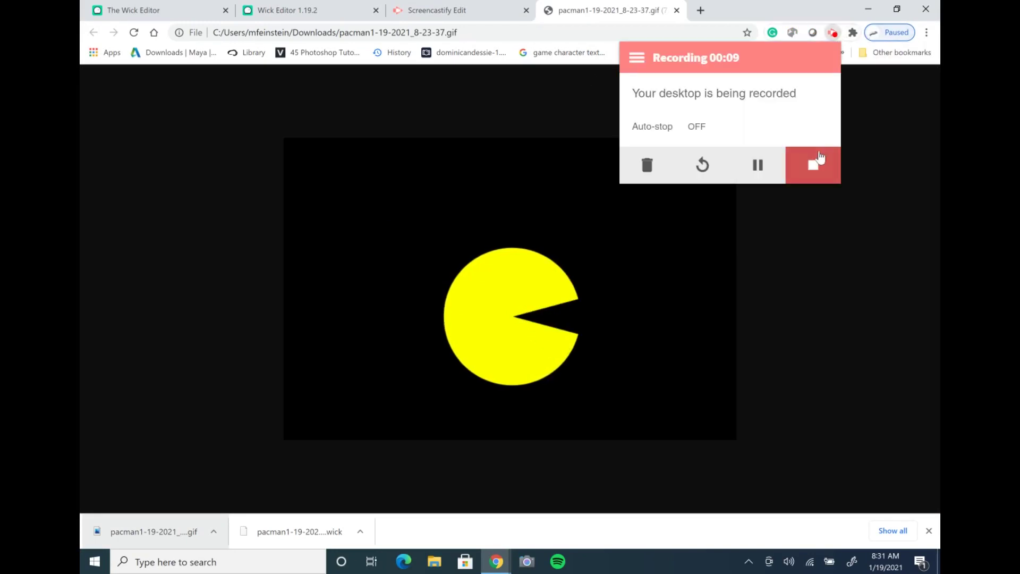
{"action": "left_click", "coordinate": [811, 162]}
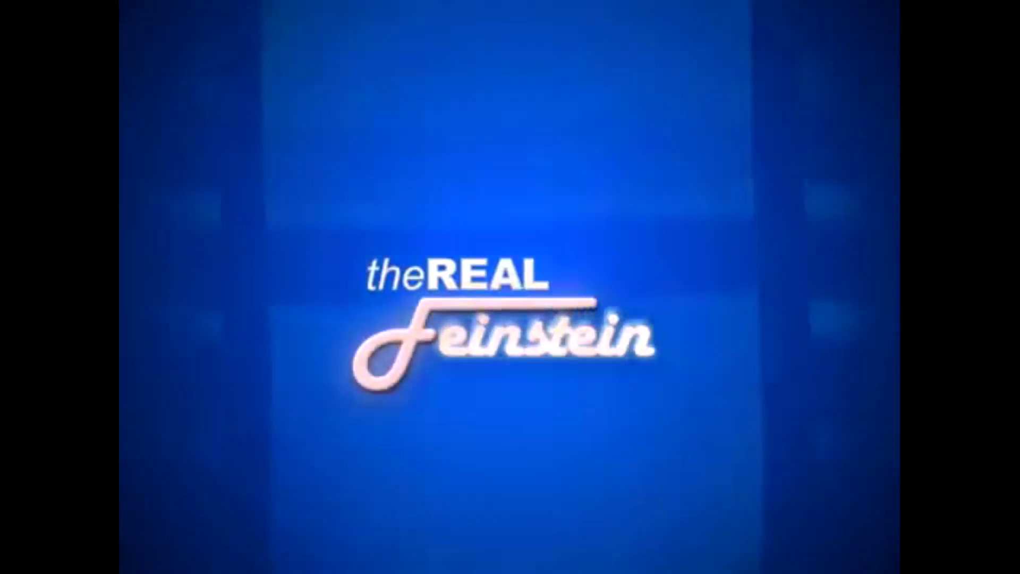